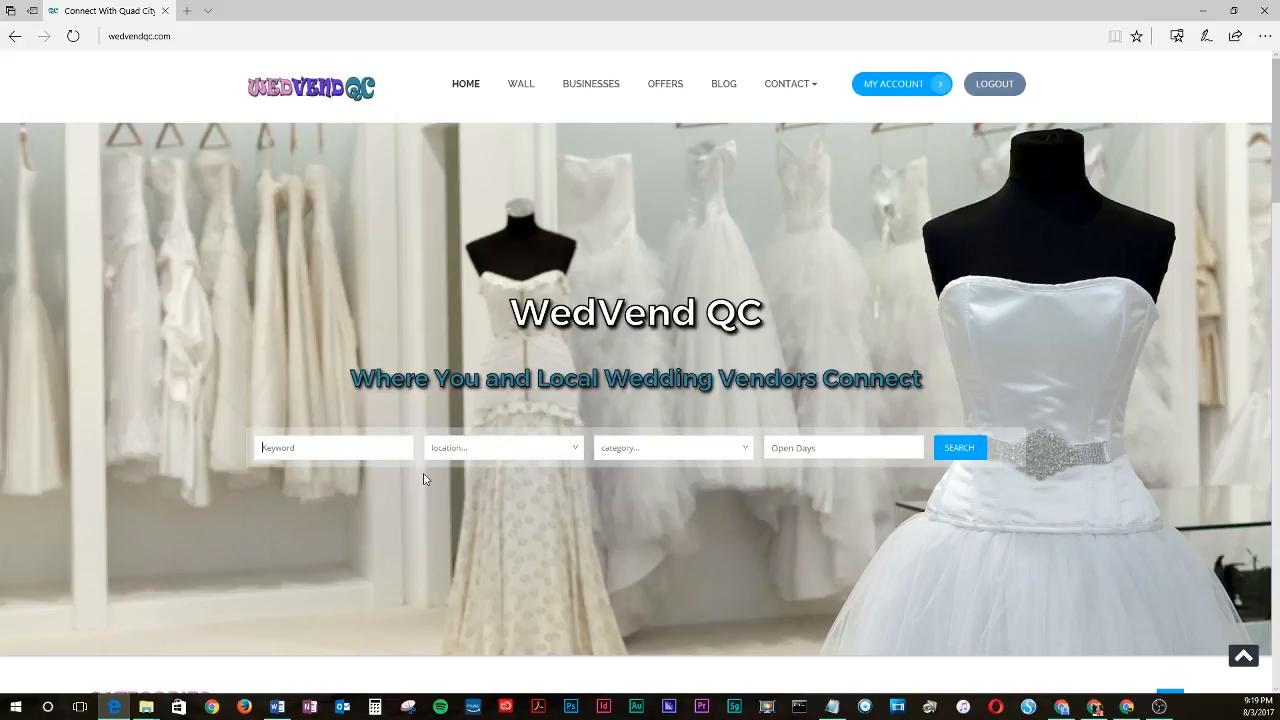
# - Open the Catering category from the home page's categories list
pyautogui.scroll(-4, 516, 478)
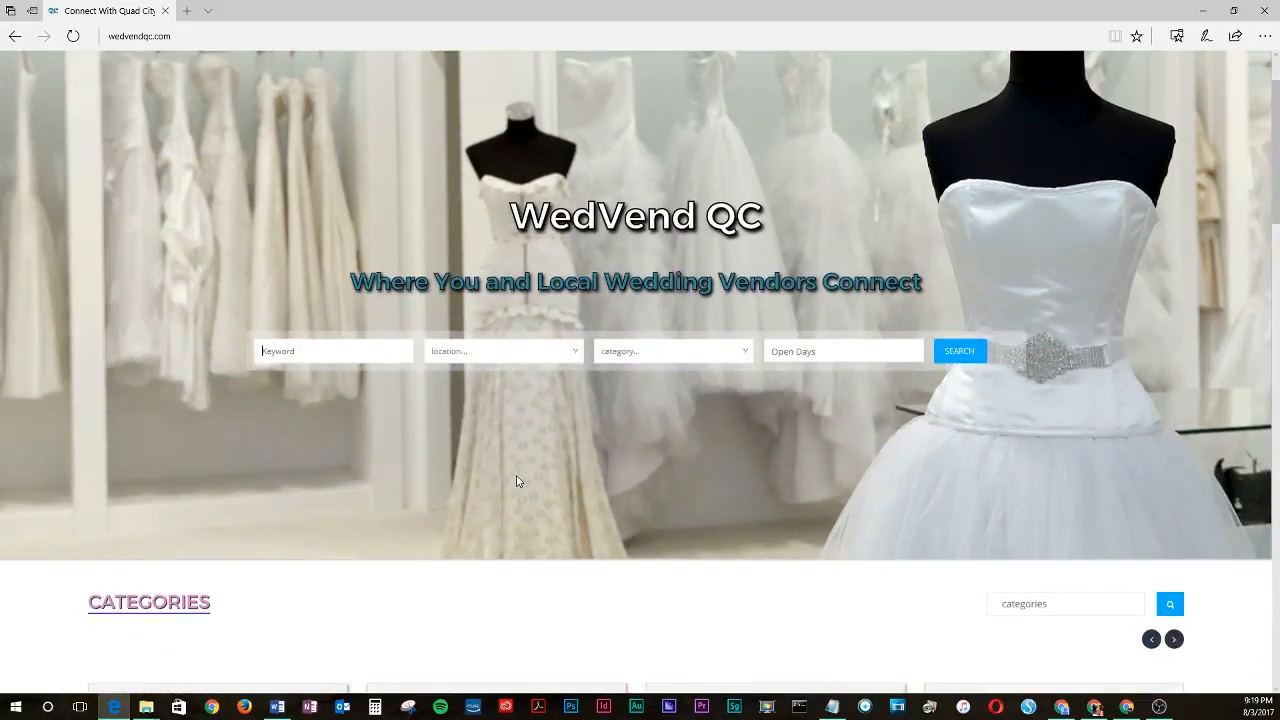
pyautogui.scroll(-2, 516, 481)
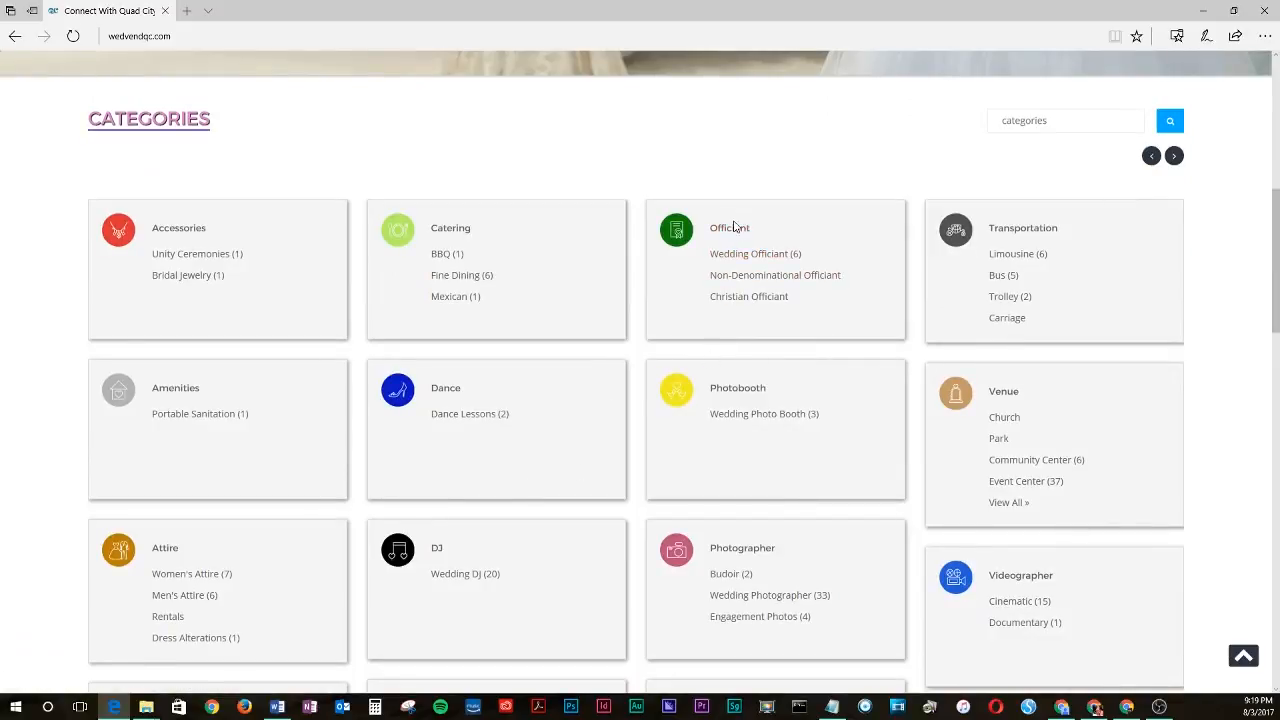
pyautogui.click(453, 236)
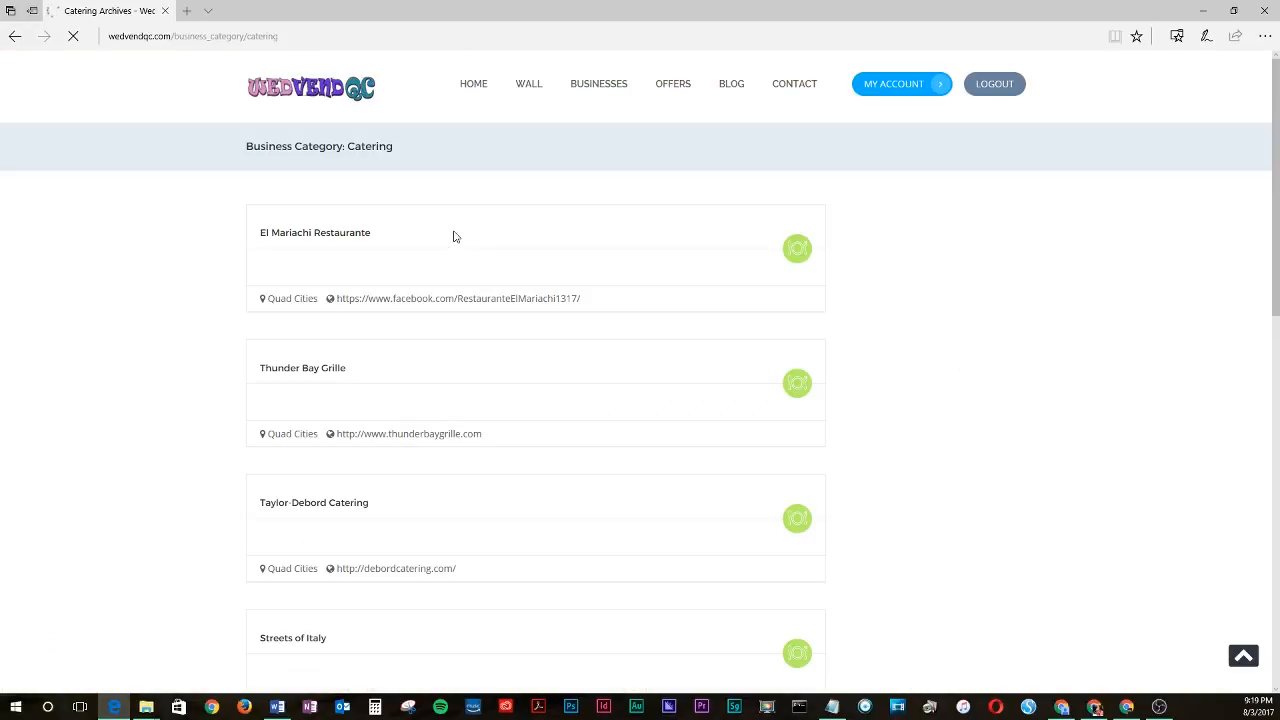
# - Open the Streets of Italy listing and its Claim this Business form
pyautogui.scroll(-2, 446, 246)
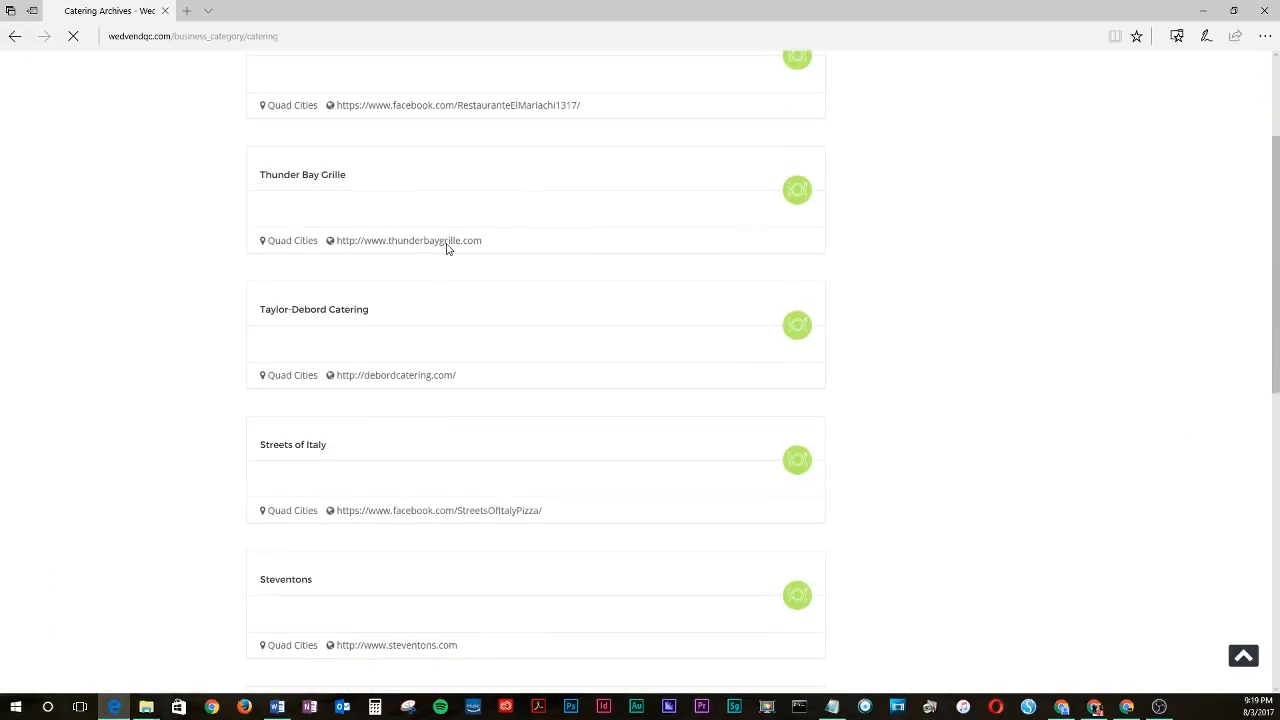
pyautogui.scroll(-1, 446, 250)
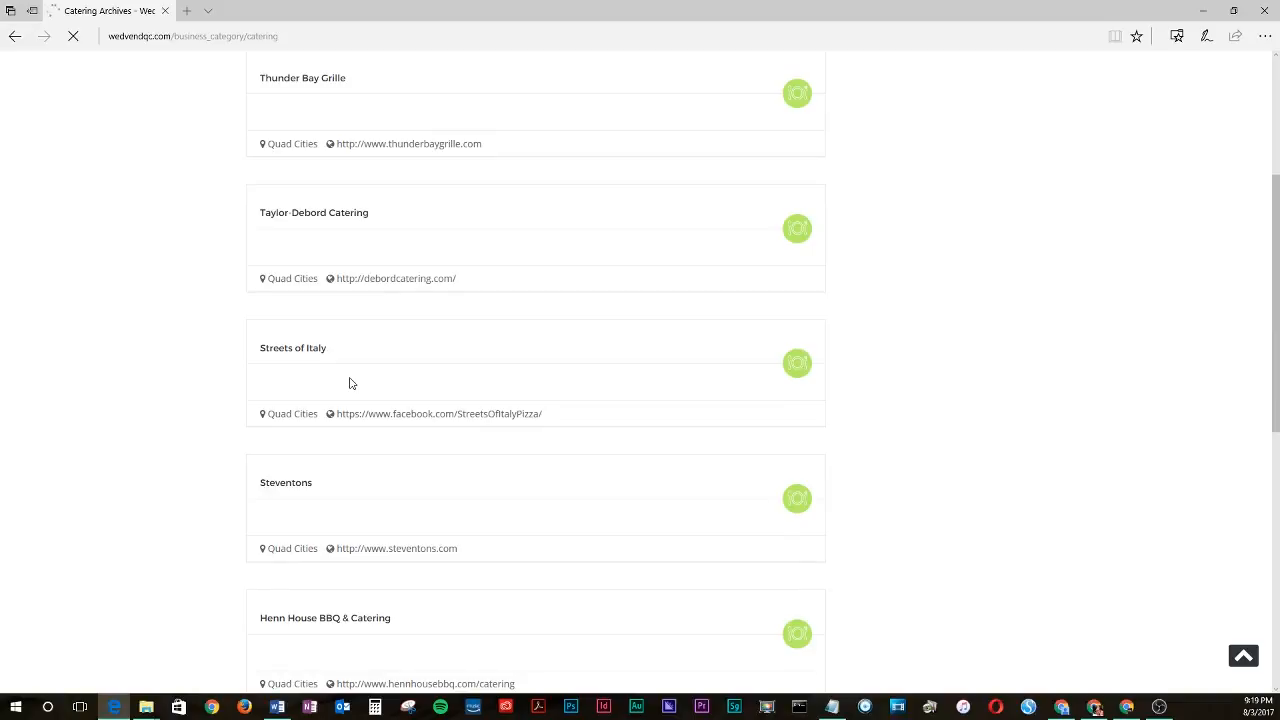
pyautogui.click(300, 352)
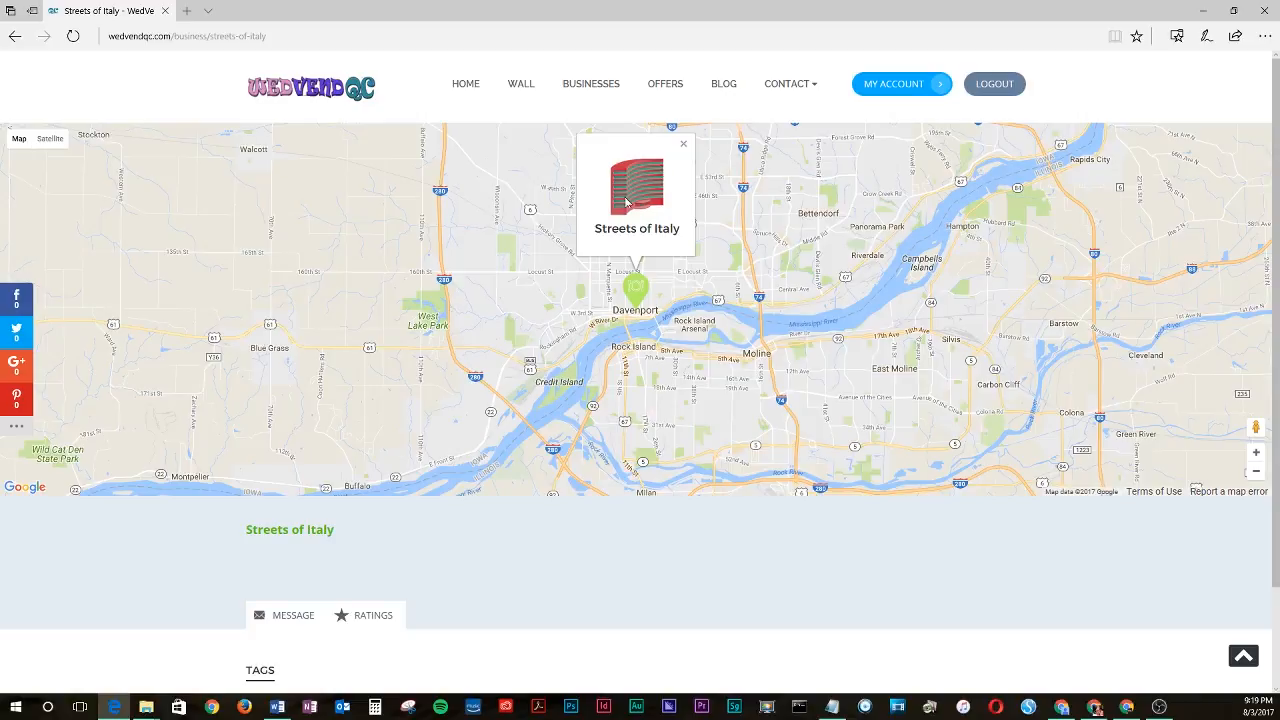
pyautogui.scroll(-1, 624, 200)
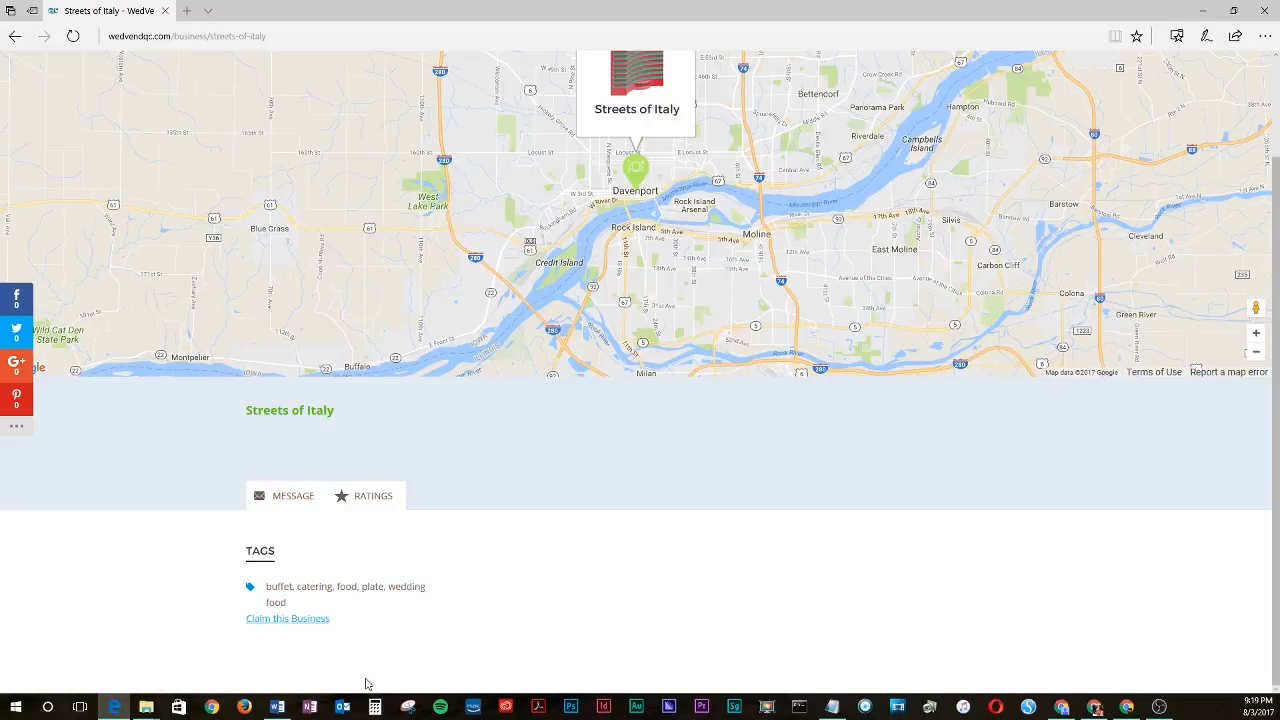
pyautogui.click(312, 622)
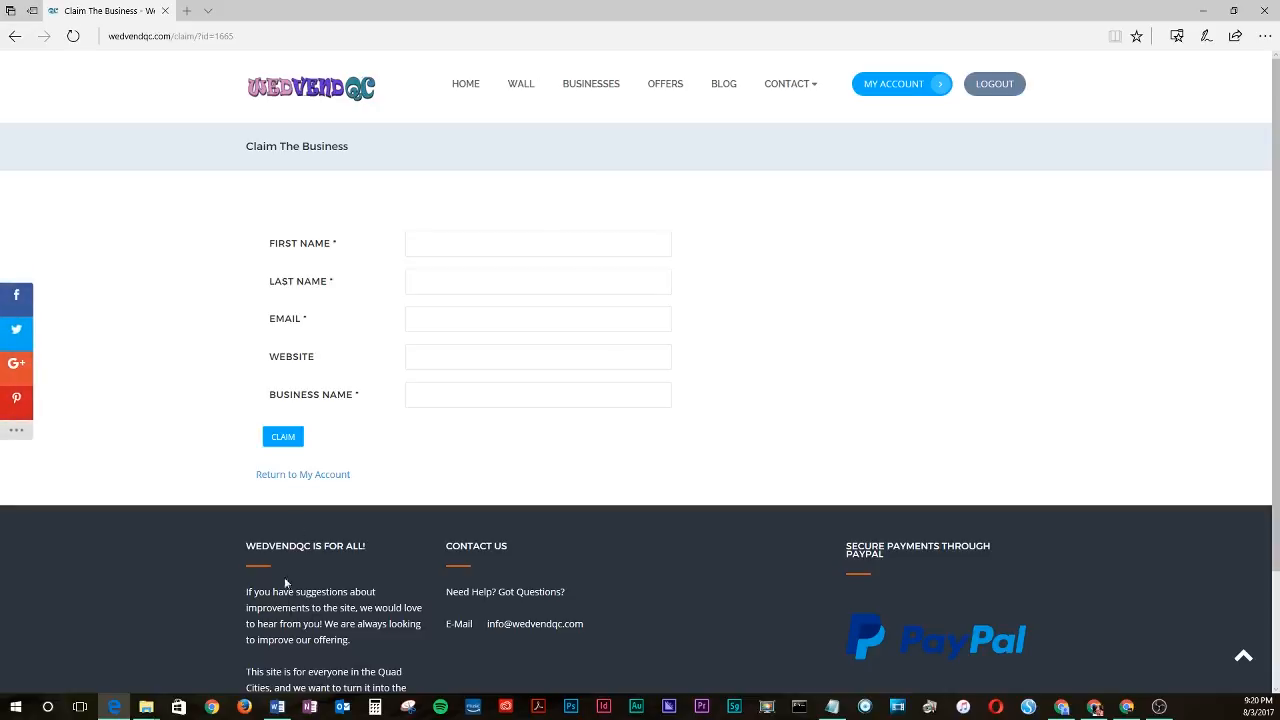
# - Enter the claimant's first and last name in the claim form
pyautogui.click(406, 240)
pyautogui.press('Tab')
pyautogui.press('Tab')
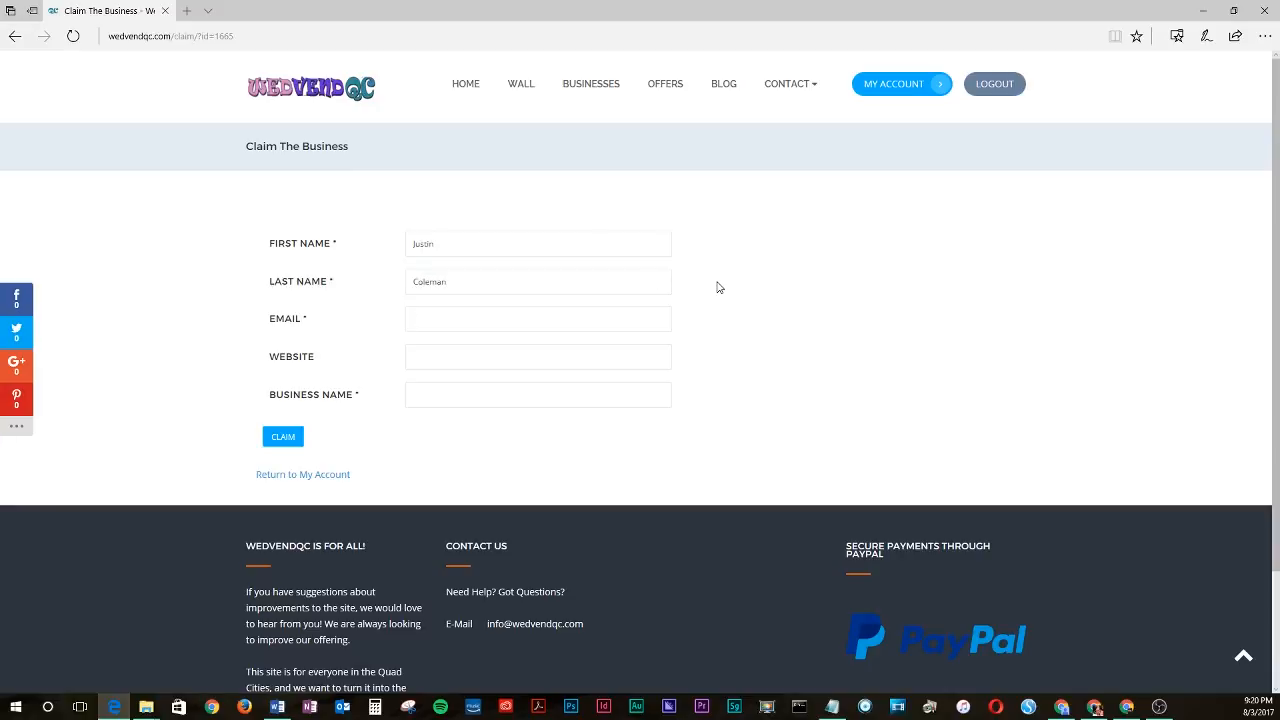
# - Fill in the claimant's e-mail and the business name Streets of Italy, then submit the claim
pyautogui.press('Tab')
pyautogui.write('Streets of Italy')
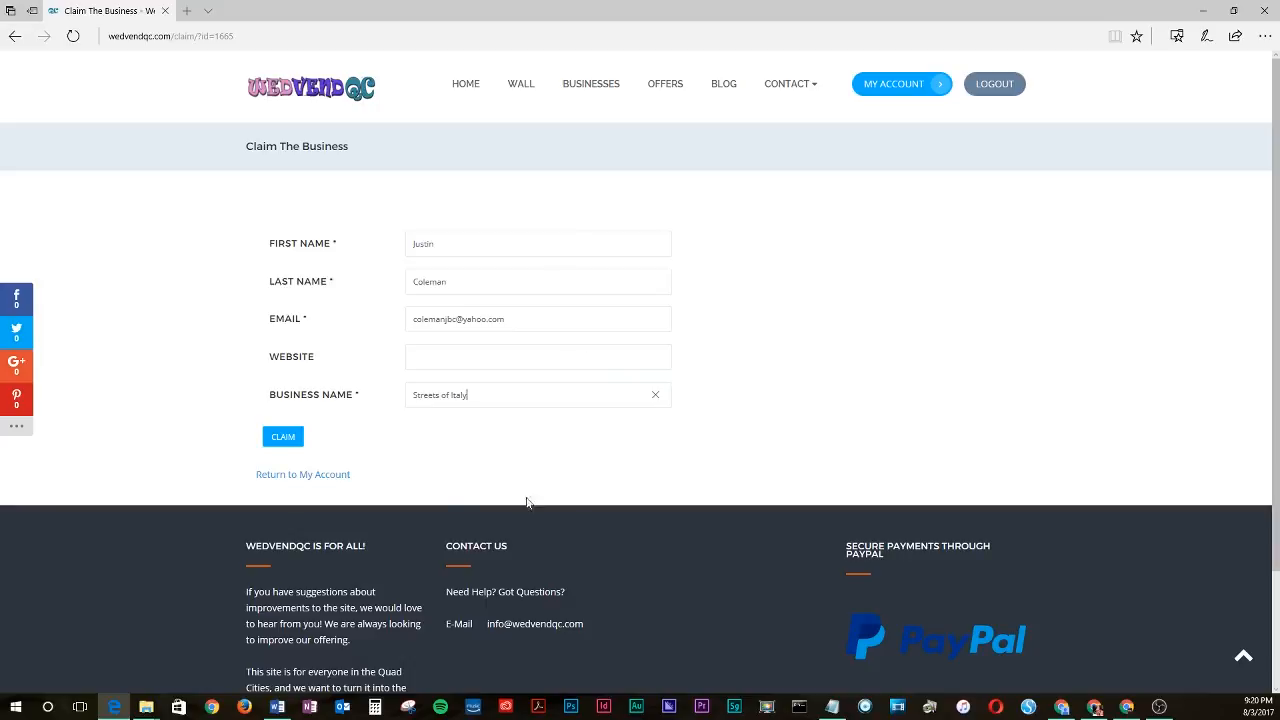
pyautogui.click(291, 440)
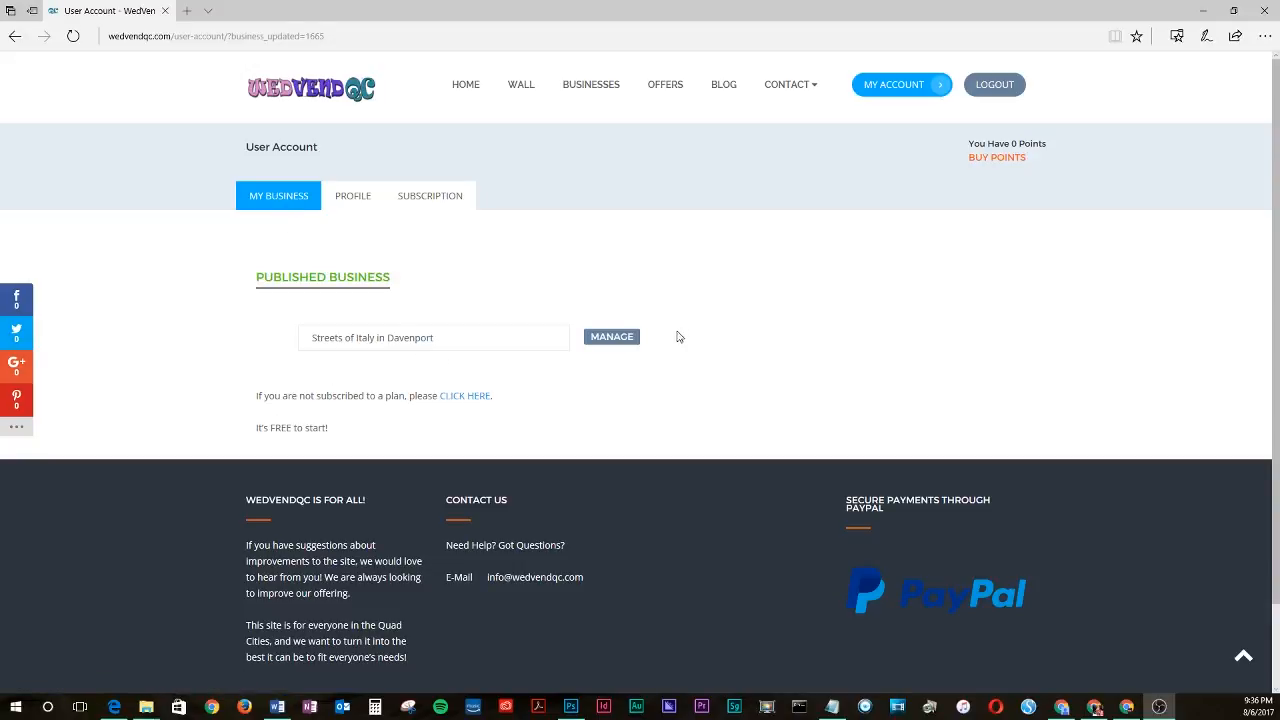
# - Open the management page for the claimed business and view its public listing in a new tab
pyautogui.click(627, 341)
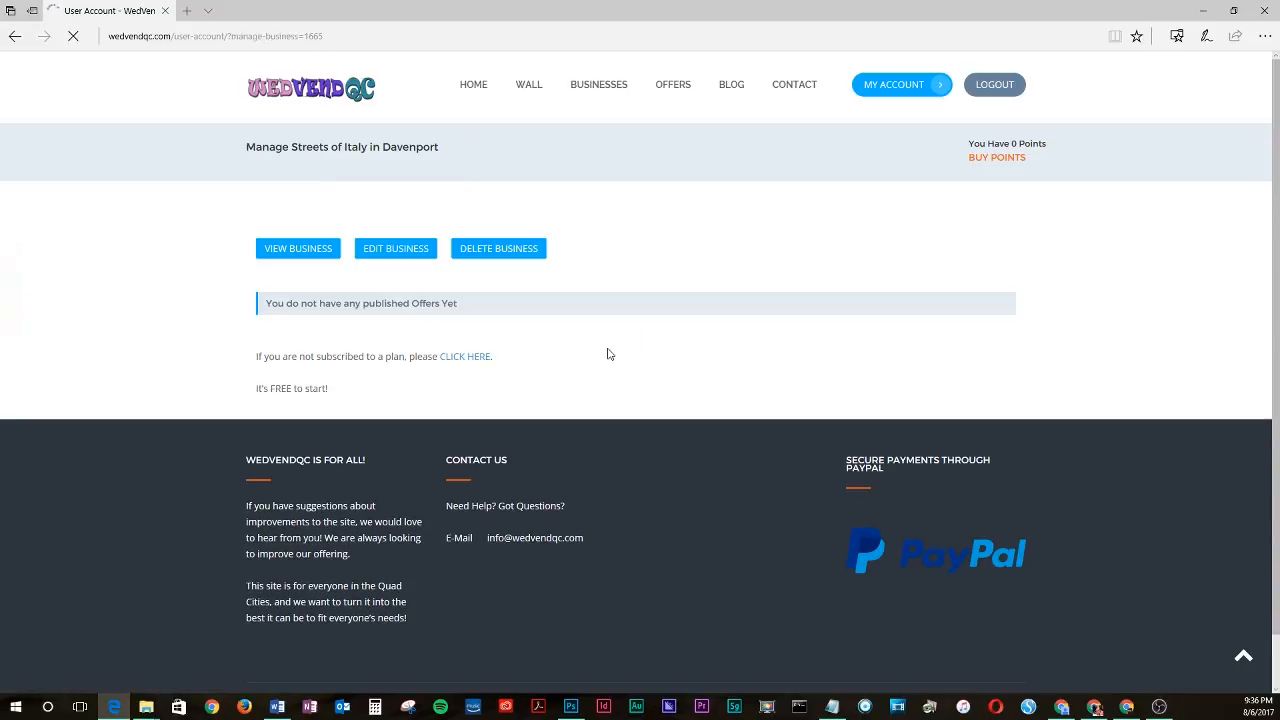
pyautogui.middleClick(303, 262)
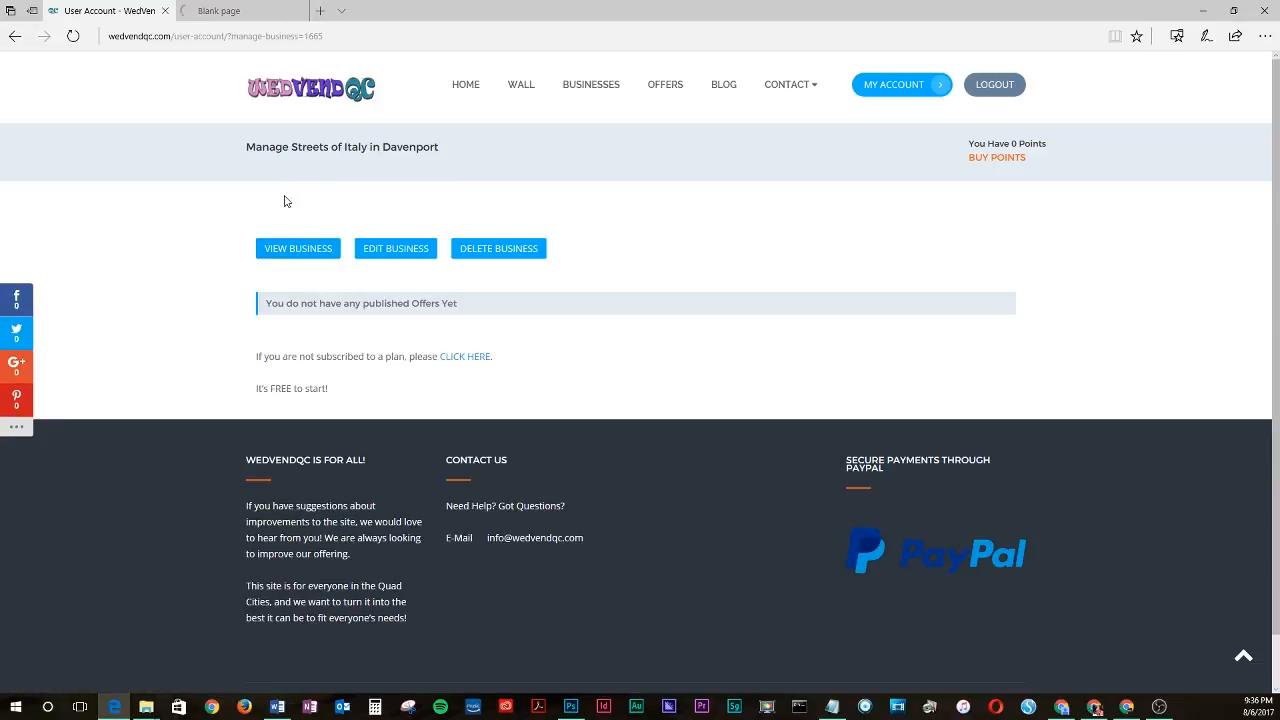
pyautogui.click(207, 8)
pyautogui.scroll(-3, 270, 463)
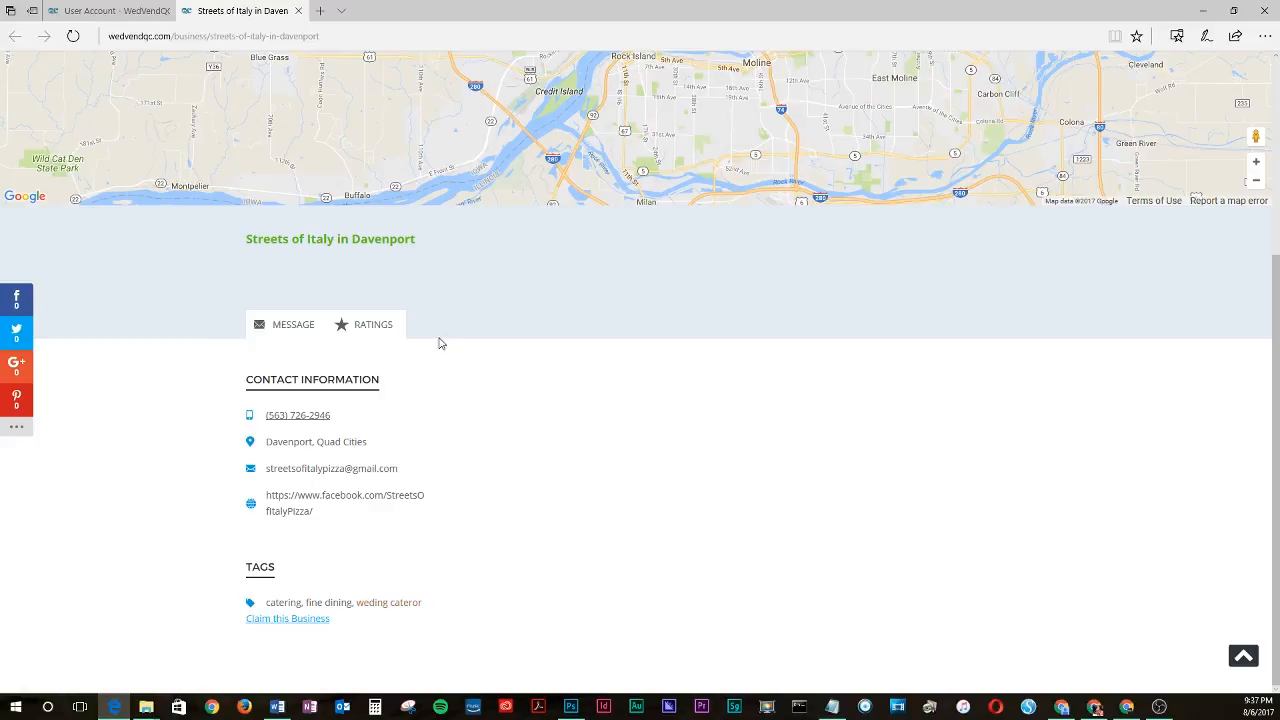
pyautogui.click(75, 10)
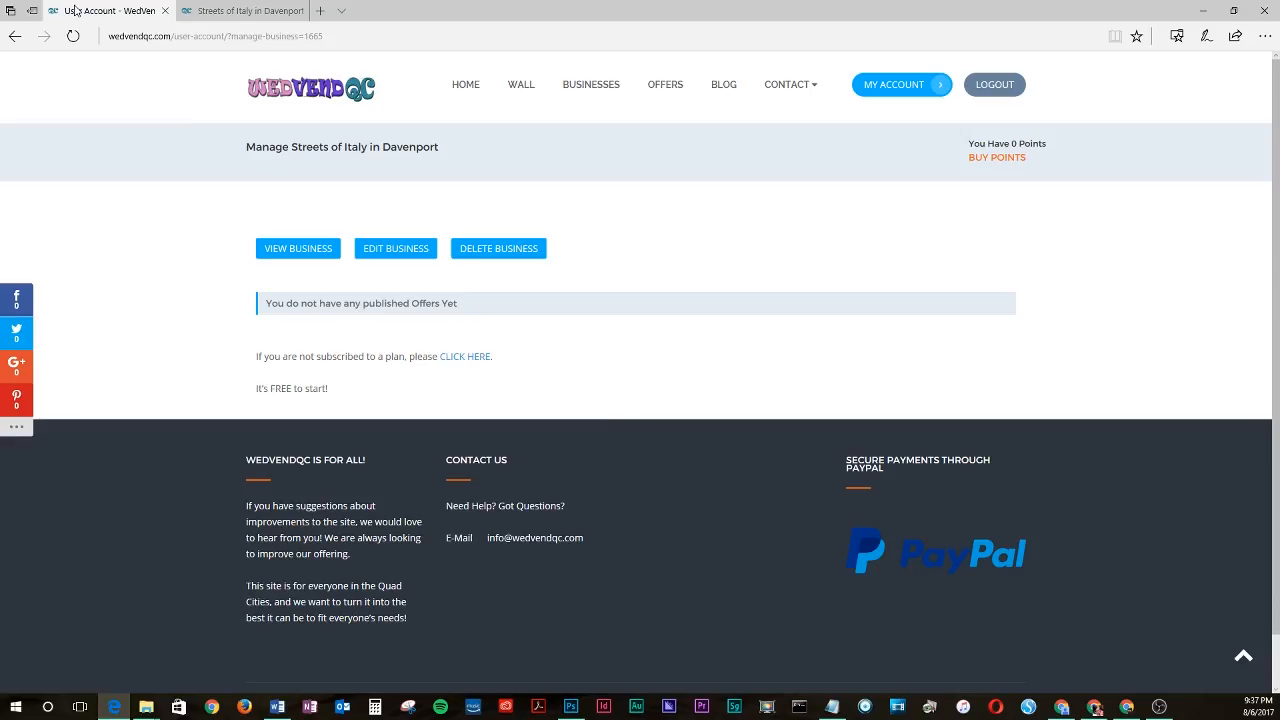
# - Edit the business and rename it to Streets of Italy
pyautogui.click(386, 256)
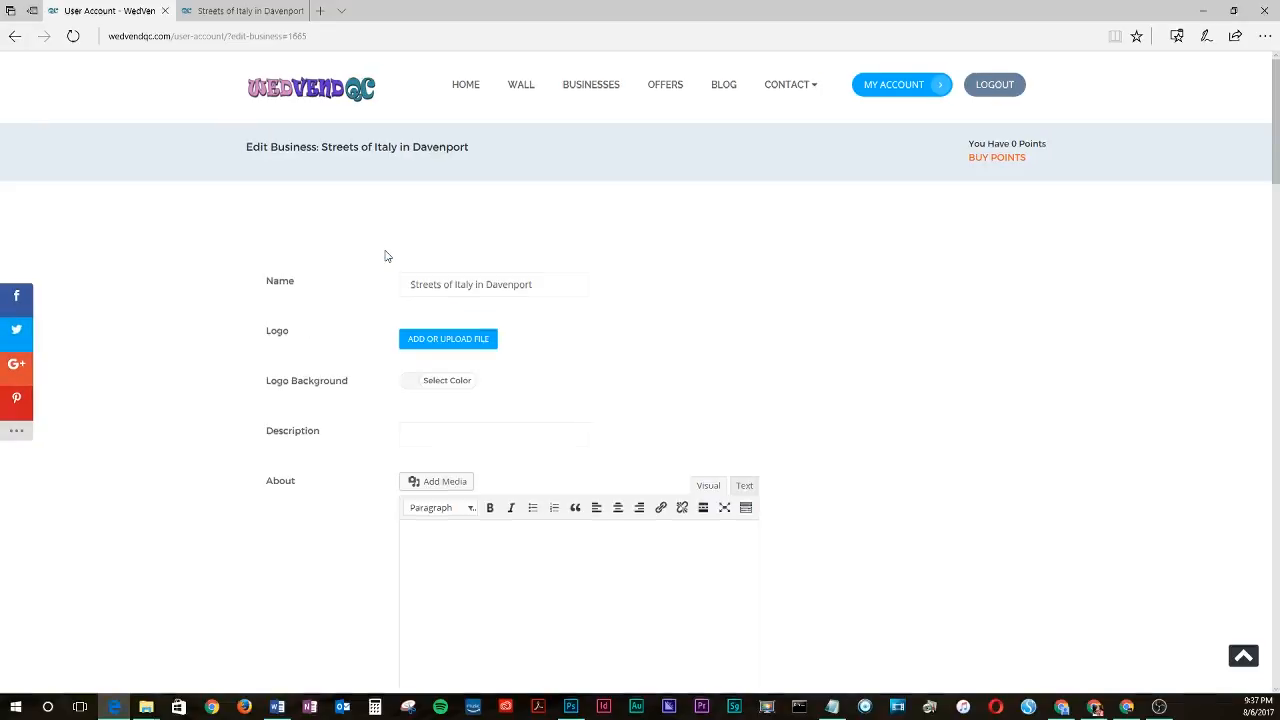
pyautogui.click(582, 289)
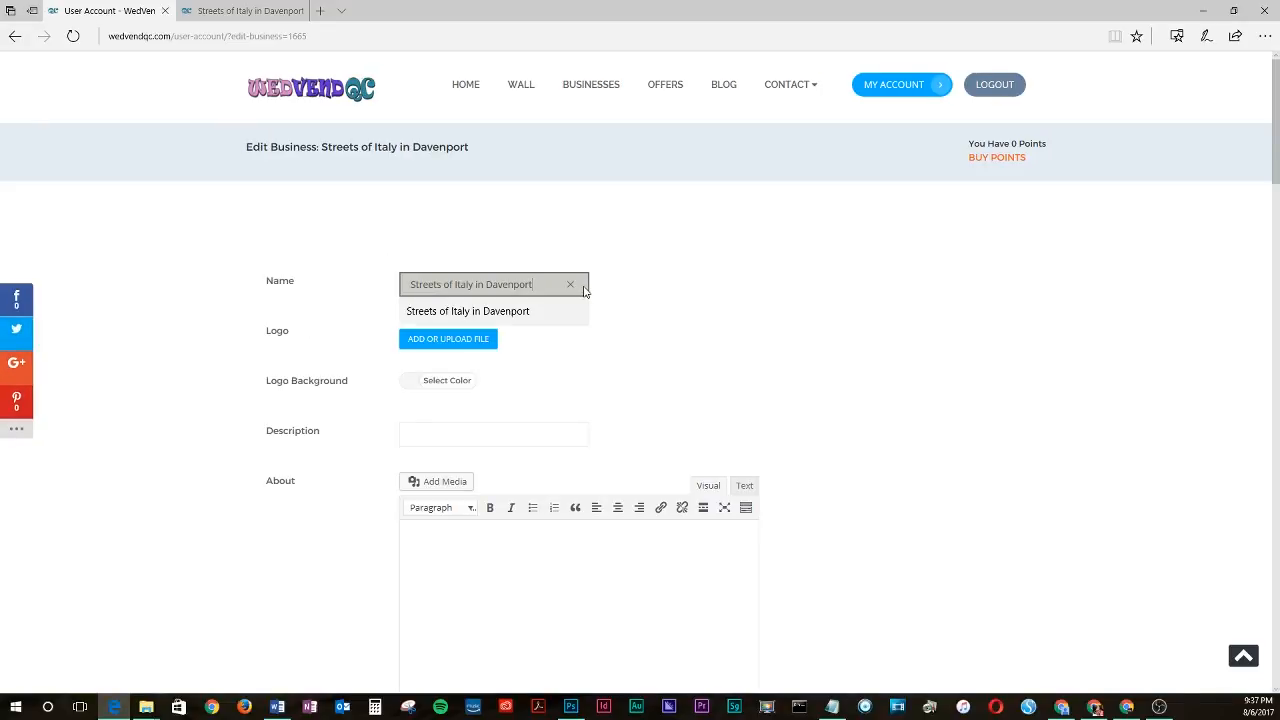
pyautogui.press('BackSpace')
pyautogui.press('BackSpace')
pyautogui.press('BackSpace')
pyautogui.press('BackSpace')
pyautogui.press('BackSpace')
pyautogui.press('BackSpace')
pyautogui.press('BackSpace')
pyautogui.press('BackSpace')
pyautogui.press('BackSpace')
pyautogui.press('BackSpace')
pyautogui.press('BackSpace')
pyautogui.press('BackSpace')
pyautogui.press('BackSpace')
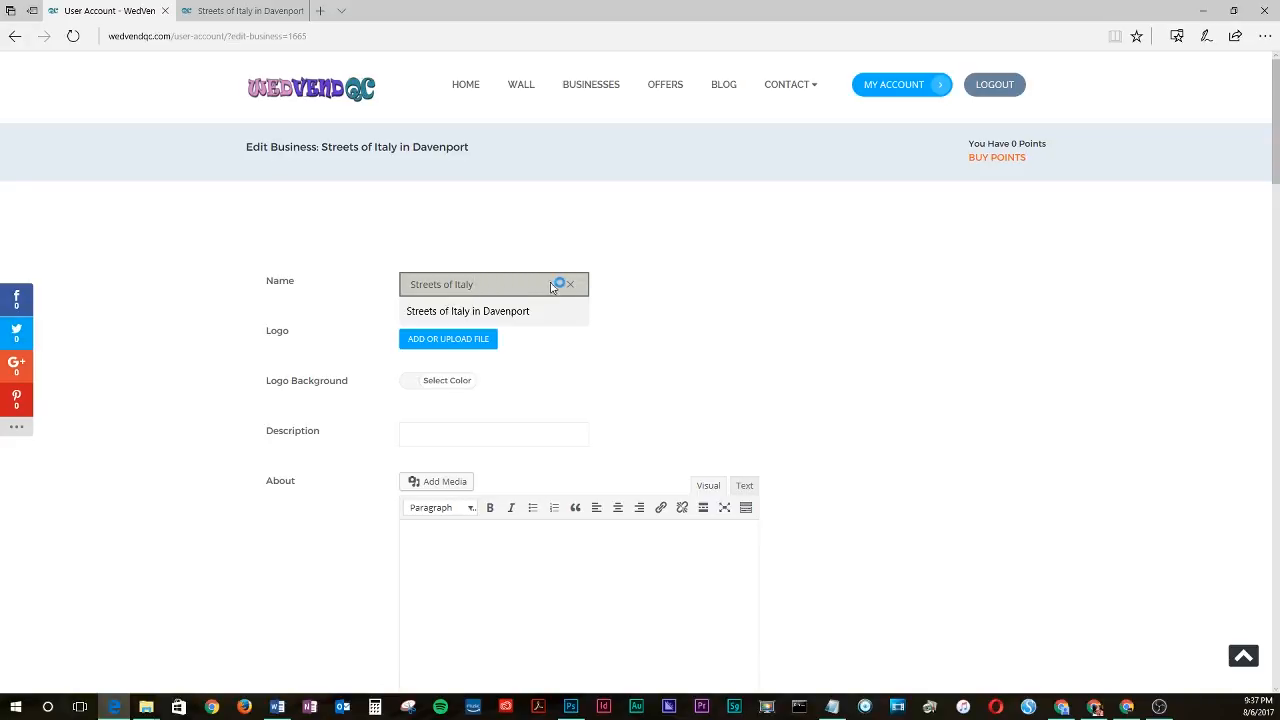
pyautogui.click(686, 323)
# - Browse the available options in the business's Categories list
pyautogui.scroll(-1, 688, 343)
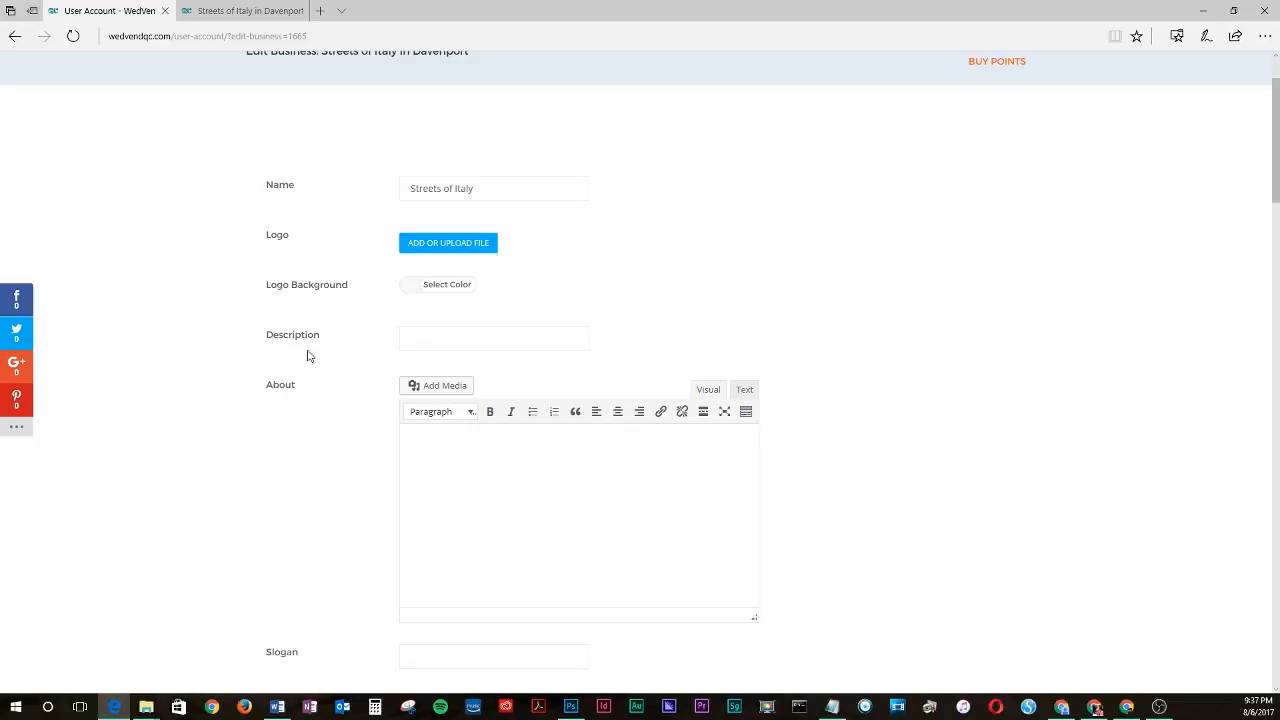
pyautogui.scroll(-3, 285, 328)
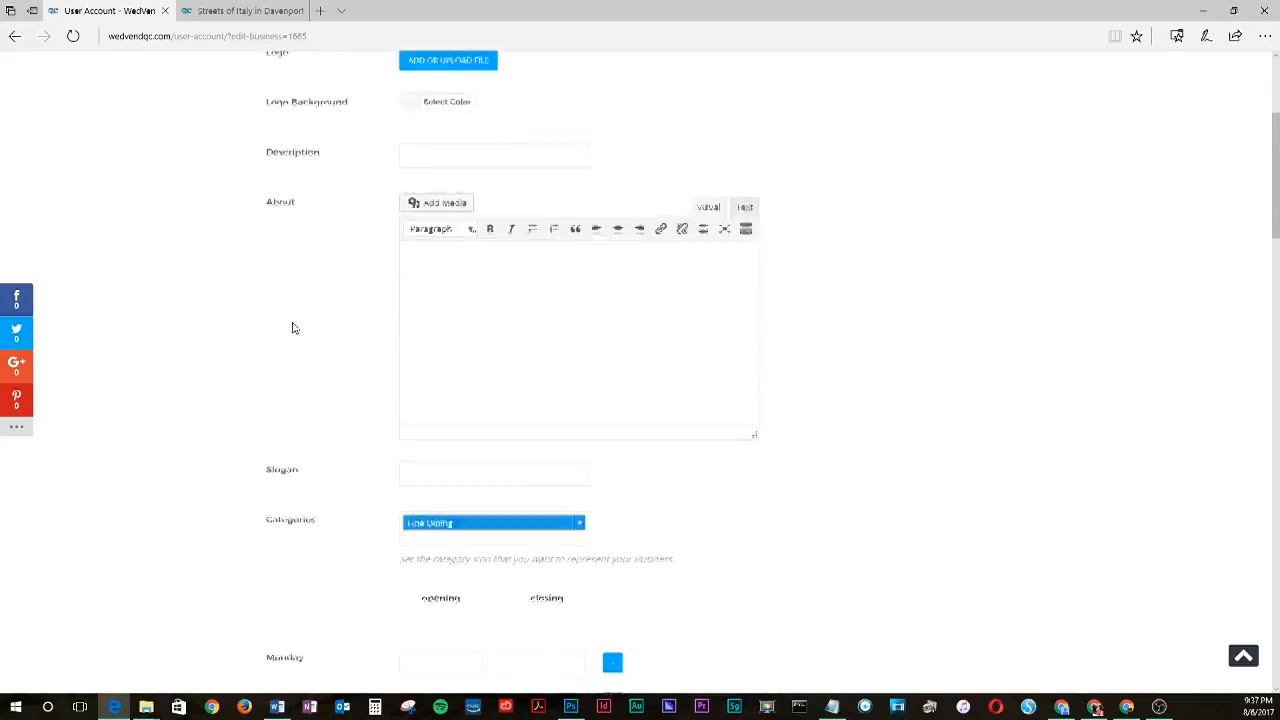
pyautogui.scroll(-1, 293, 327)
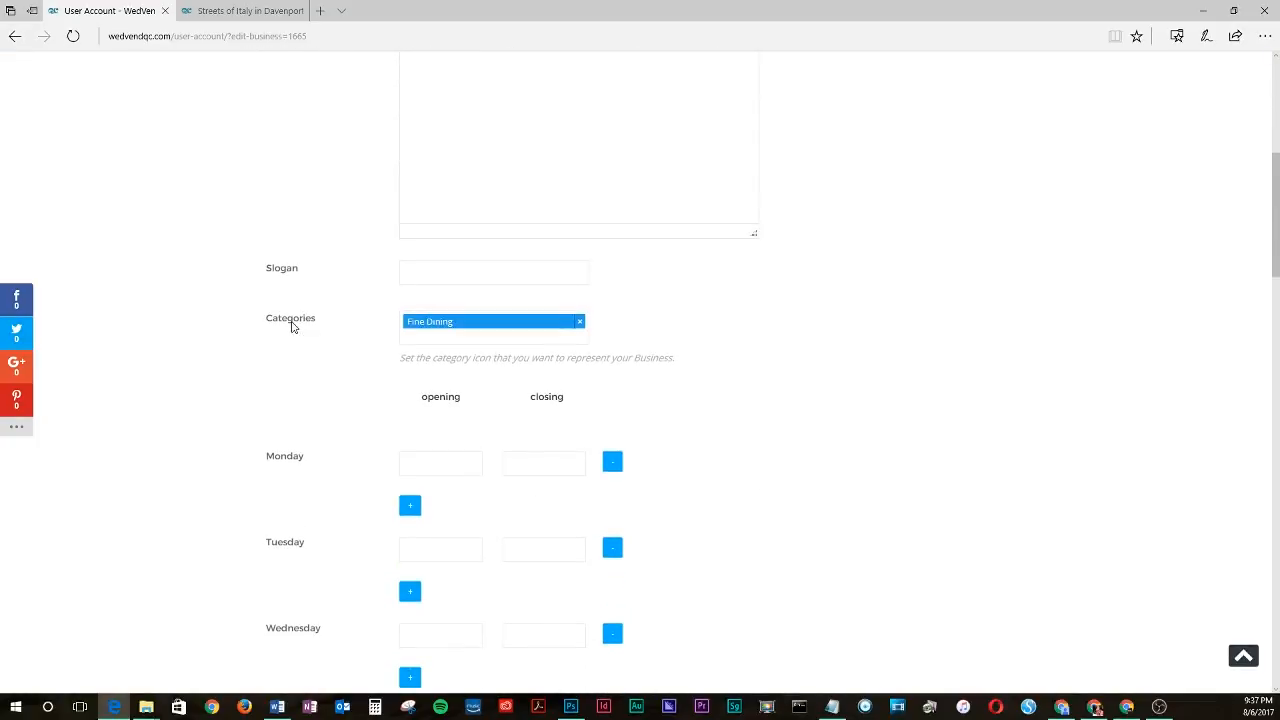
pyautogui.click(448, 339)
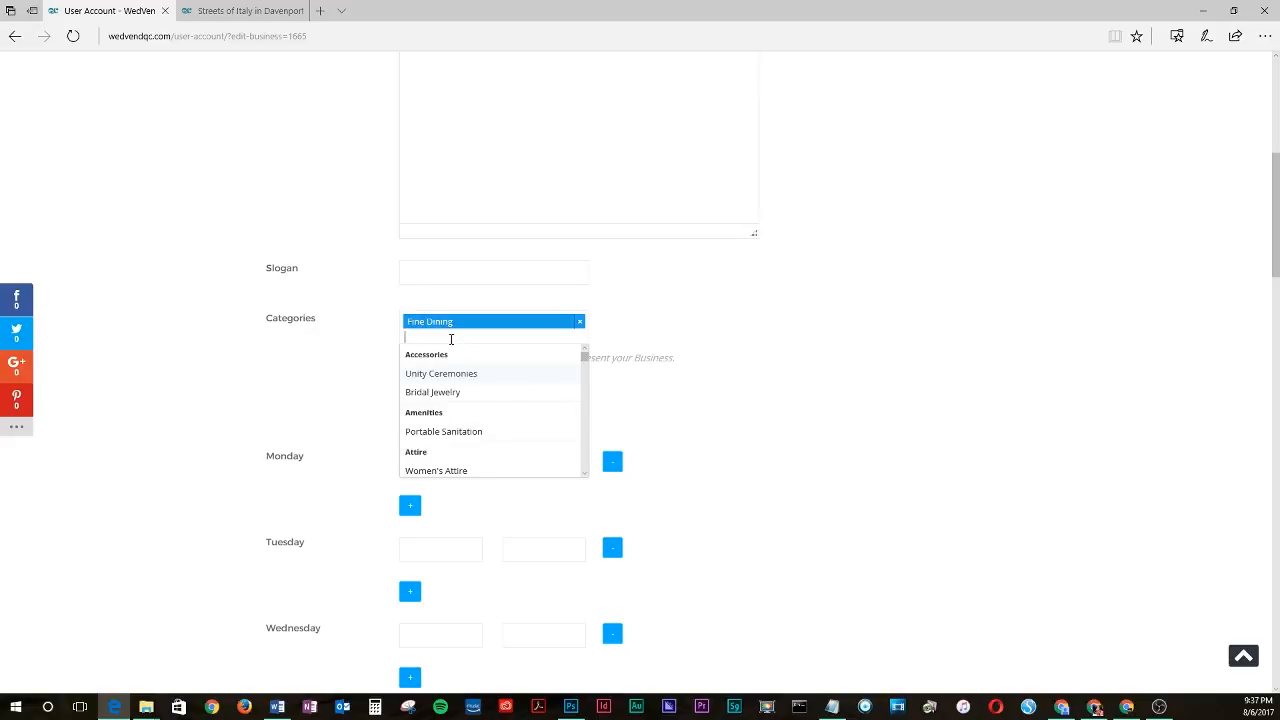
pyautogui.scroll(-1, 453, 344)
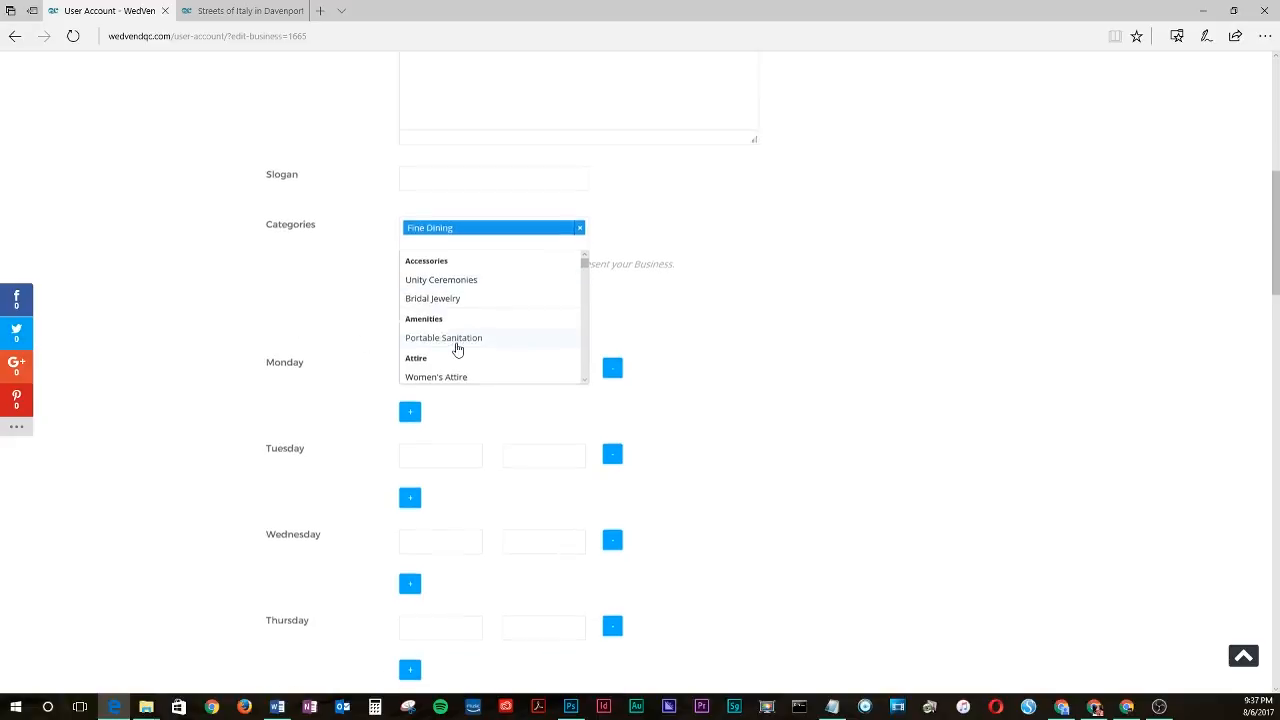
pyautogui.click(586, 379)
pyautogui.click(586, 379)
pyautogui.click(586, 379)
pyautogui.click(586, 379)
pyautogui.click(586, 379)
pyautogui.click(586, 379)
pyautogui.click(586, 379)
pyautogui.click(586, 379)
pyautogui.click(586, 379)
pyautogui.click(586, 379)
pyautogui.click(586, 379)
pyautogui.click(586, 379)
pyautogui.click(585, 379)
pyautogui.click(585, 379)
pyautogui.click(585, 379)
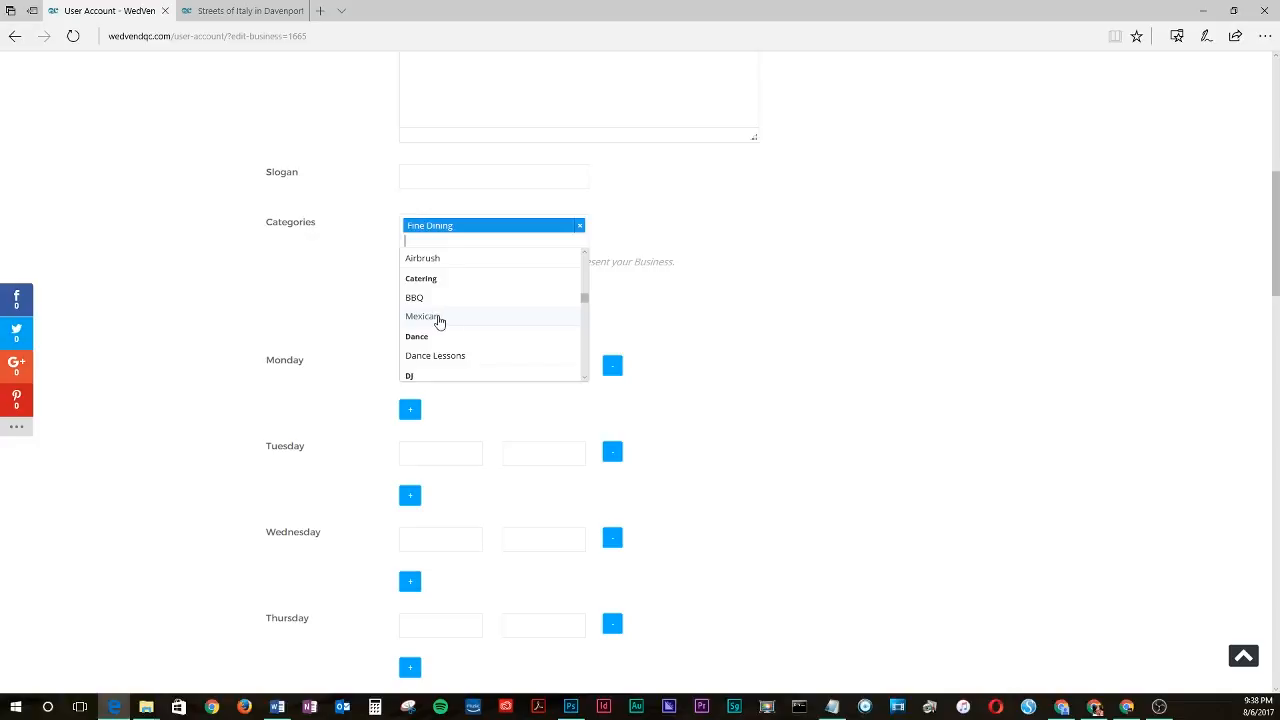
pyautogui.click(352, 283)
# - Review the building, street, city and location fields of the business form
pyautogui.scroll(-2, 294, 274)
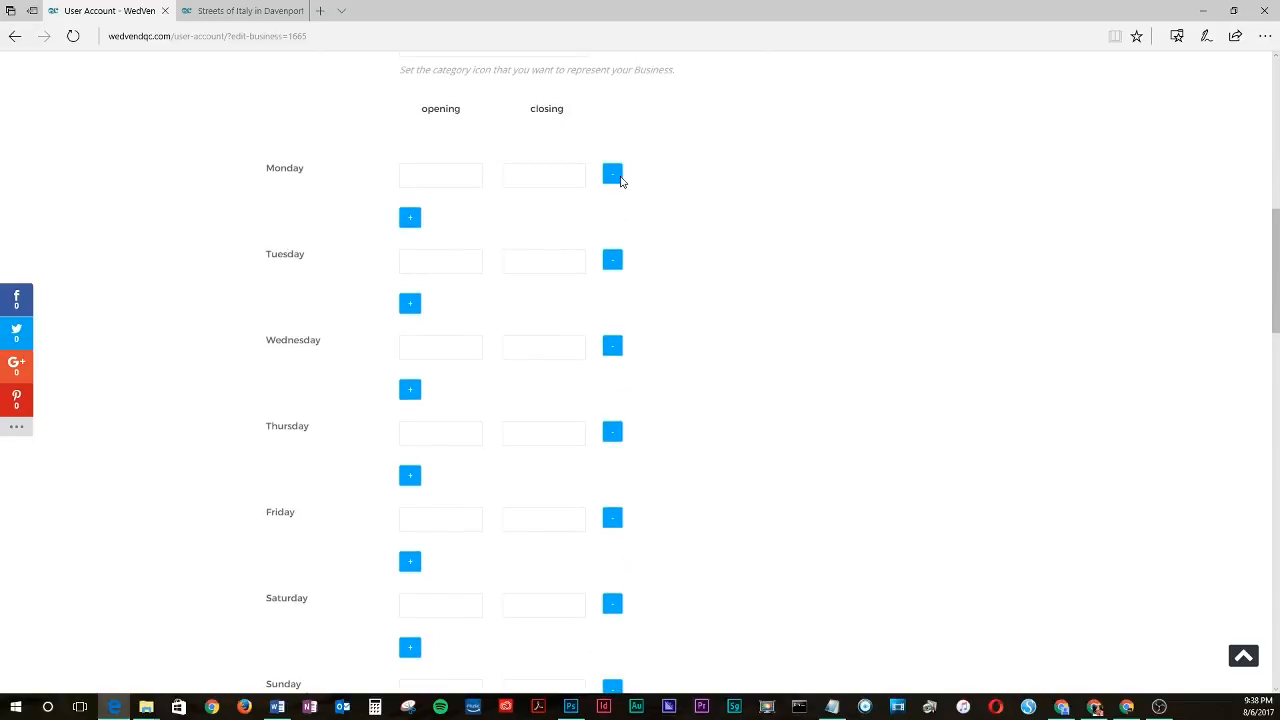
pyautogui.scroll(-2, 488, 248)
pyautogui.scroll(-4, 488, 248)
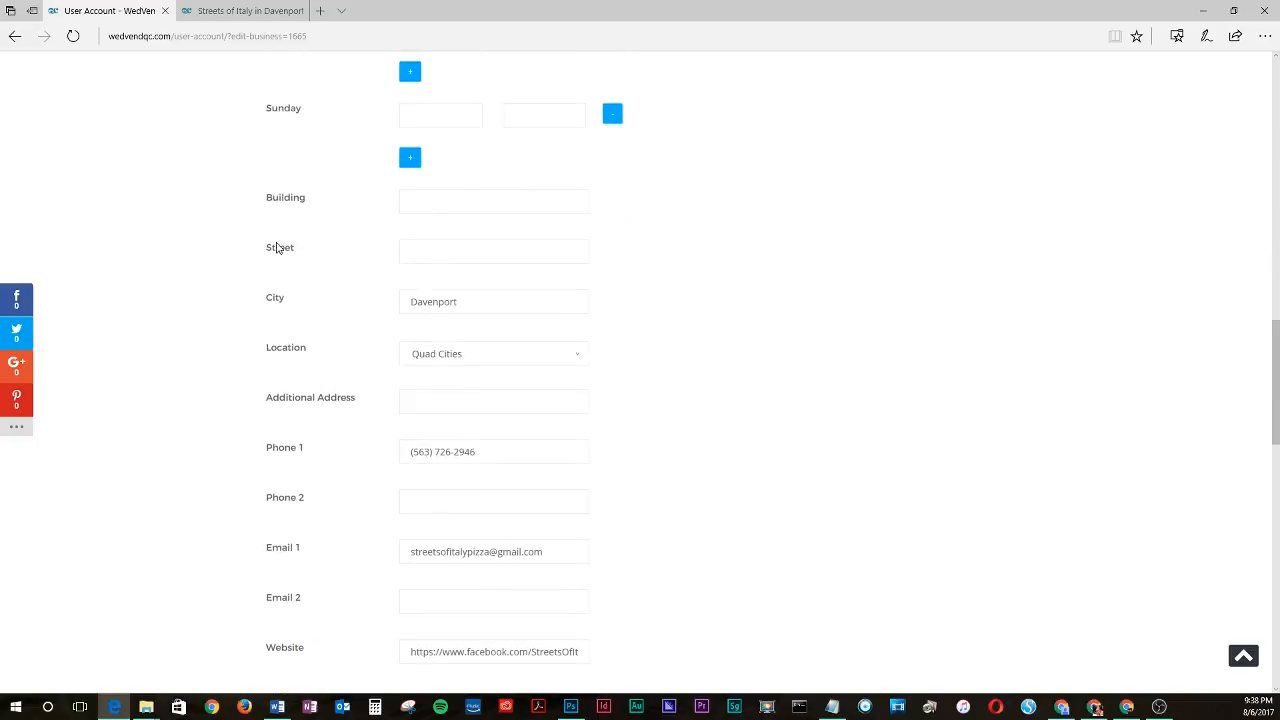
pyautogui.scroll(-1, 280, 250)
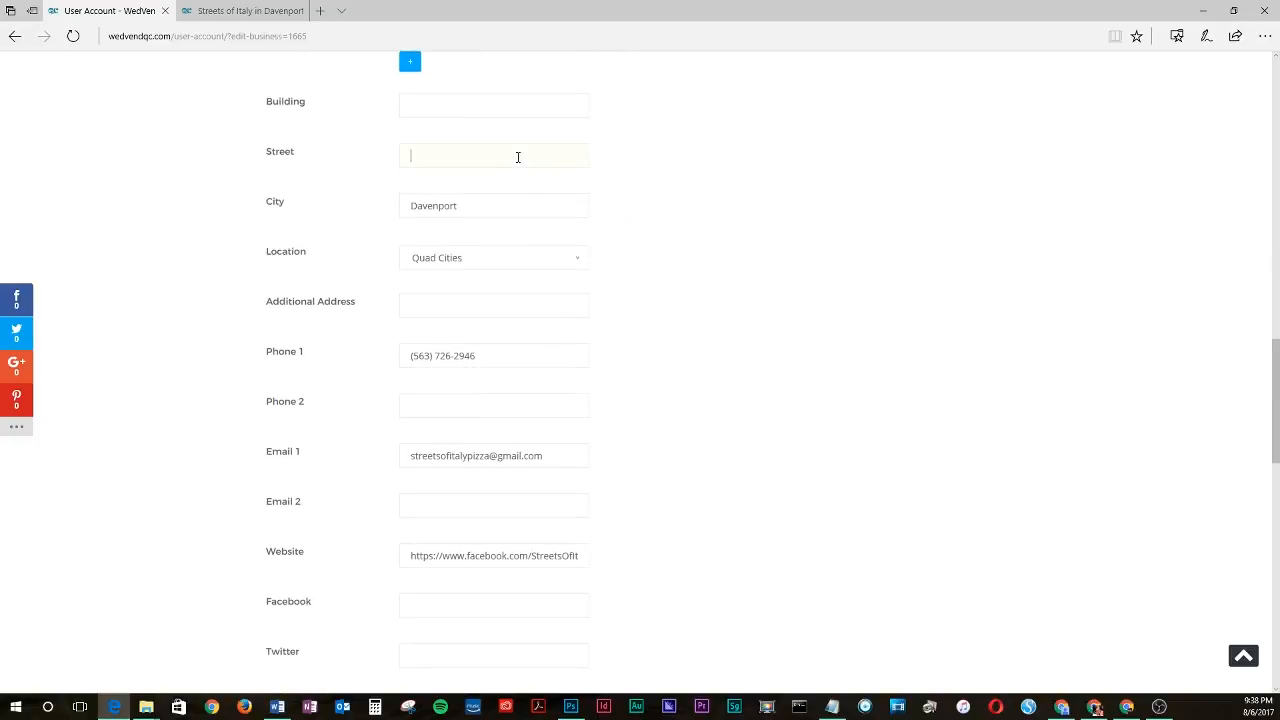
pyautogui.click(440, 100)
pyautogui.click(448, 154)
pyautogui.click(474, 206)
pyautogui.click(474, 257)
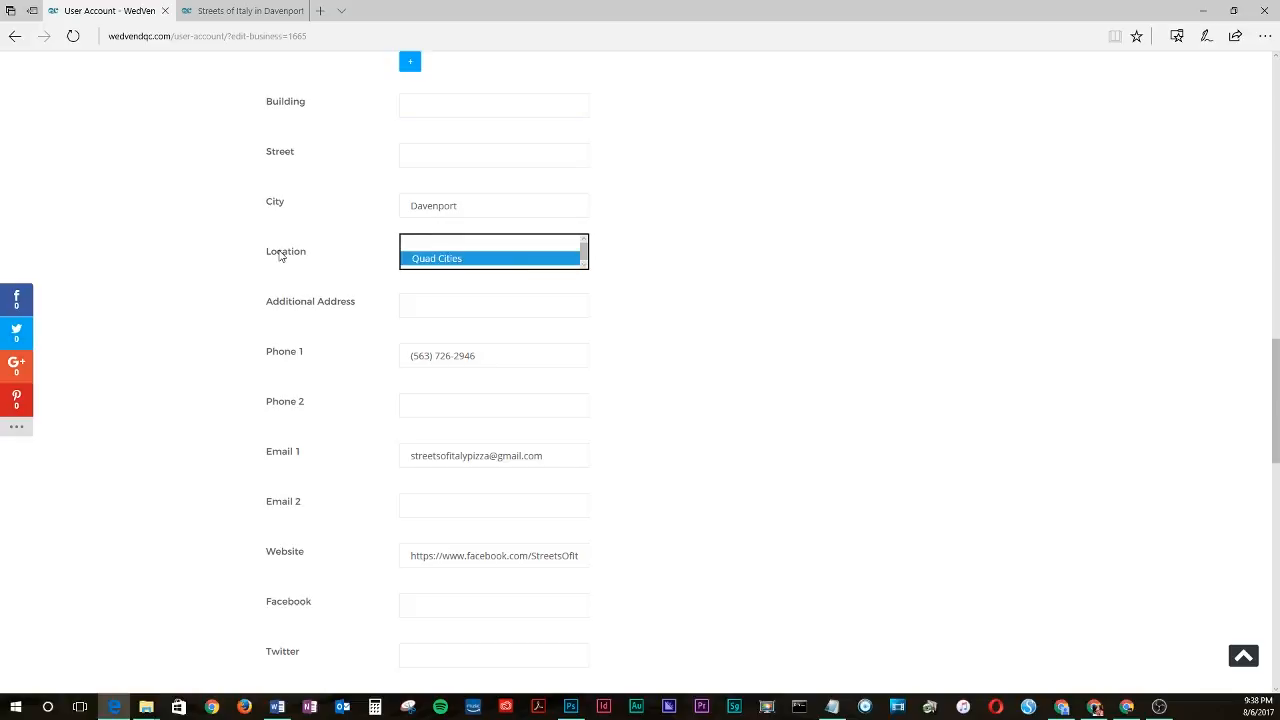
pyautogui.click(510, 263)
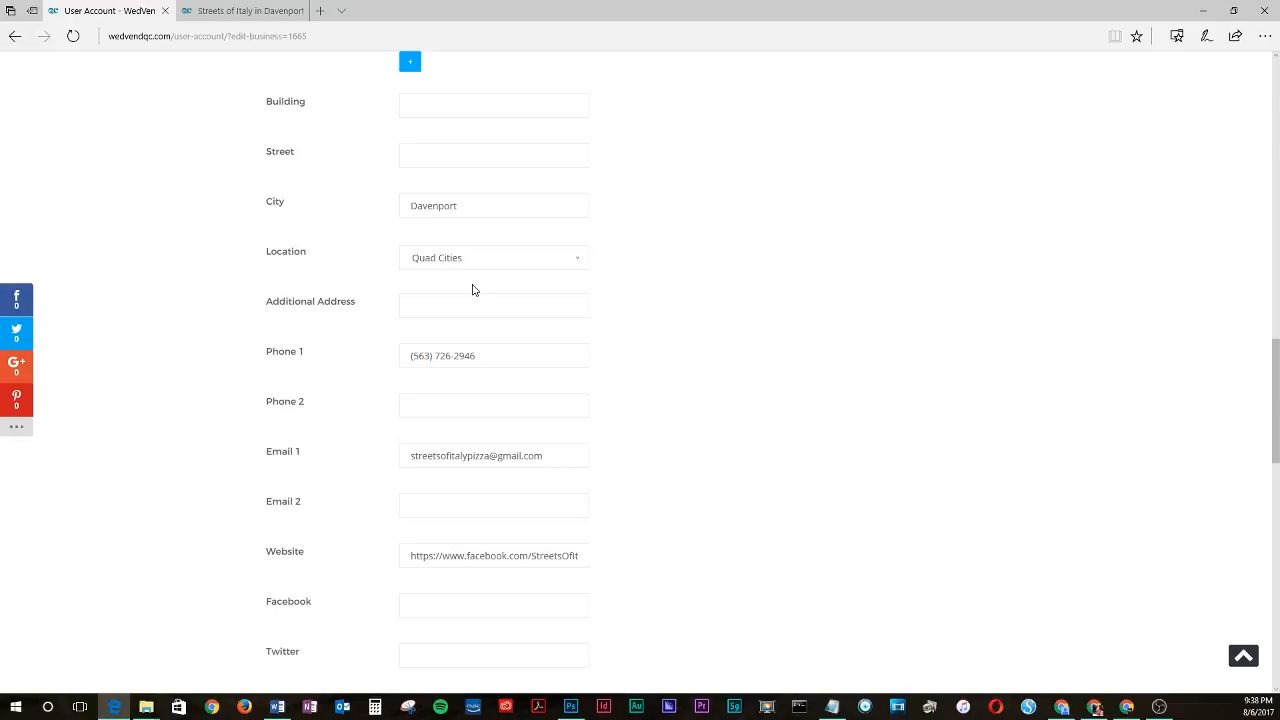
# - Review the phone, e-mail and website contact fields of the business form
pyautogui.click(520, 358)
pyautogui.click(691, 357)
pyautogui.scroll(-2, 690, 355)
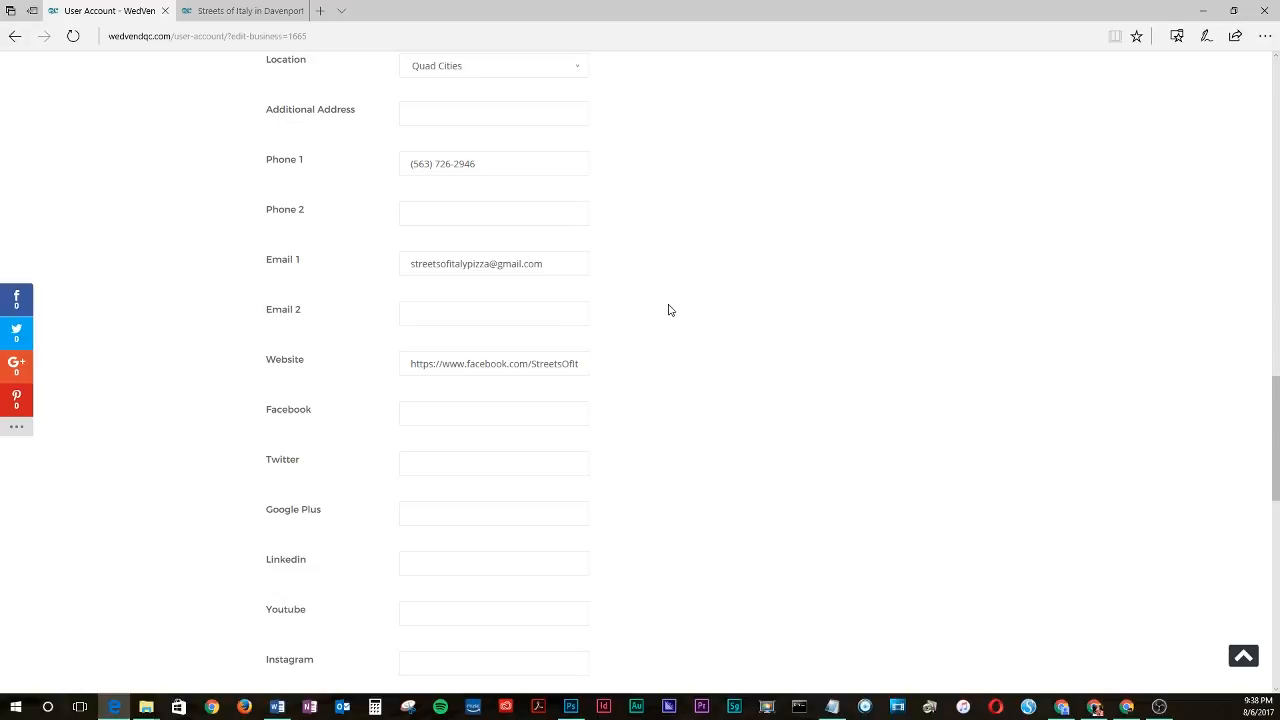
pyautogui.click(554, 263)
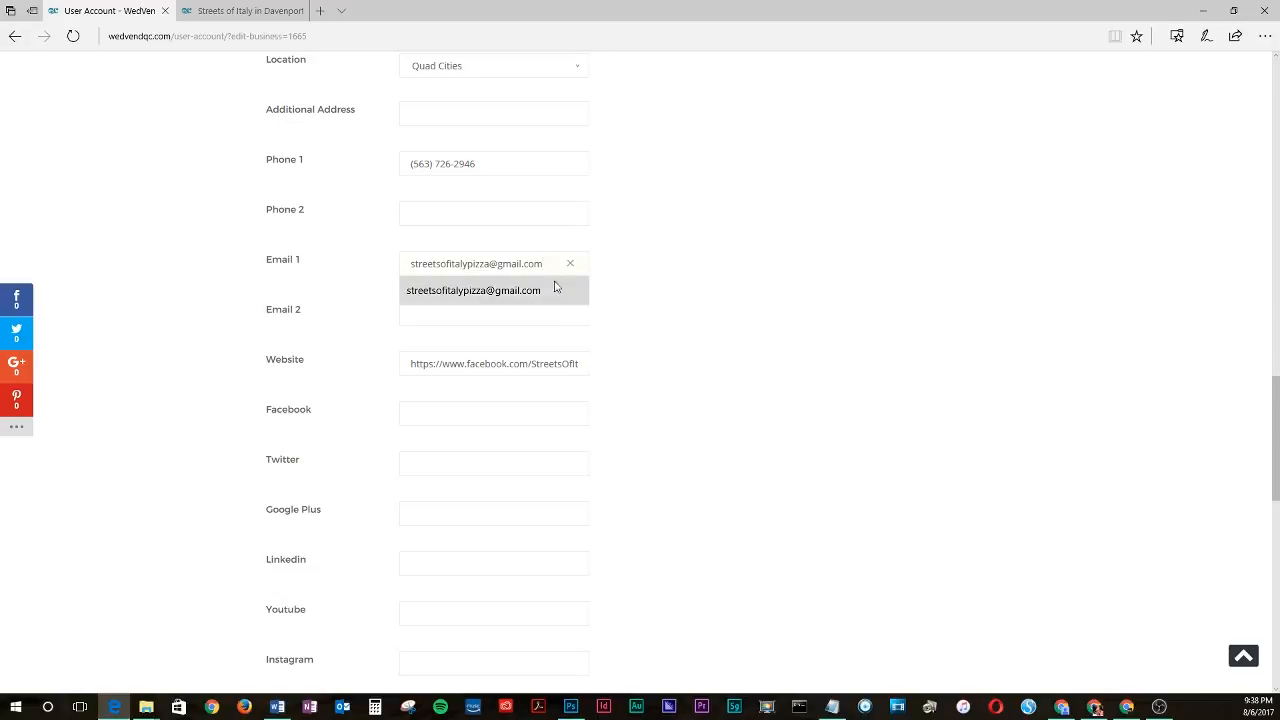
pyautogui.click(500, 362)
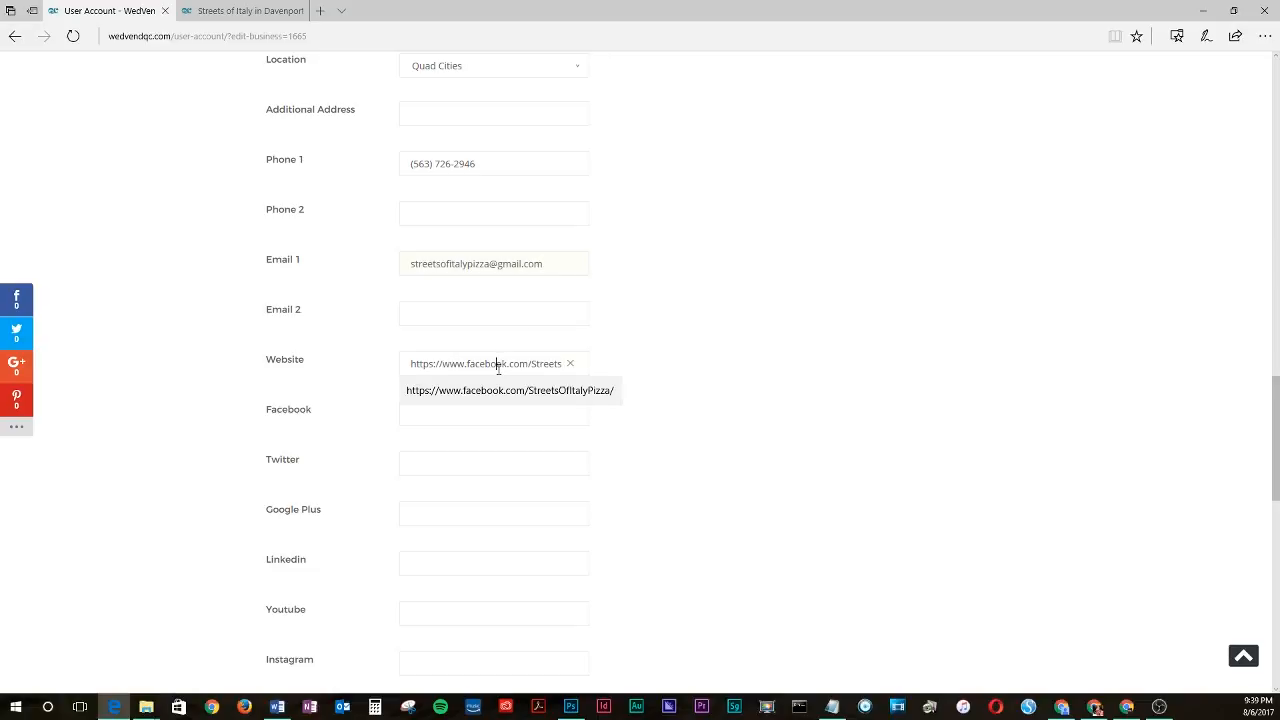
pyautogui.click(700, 314)
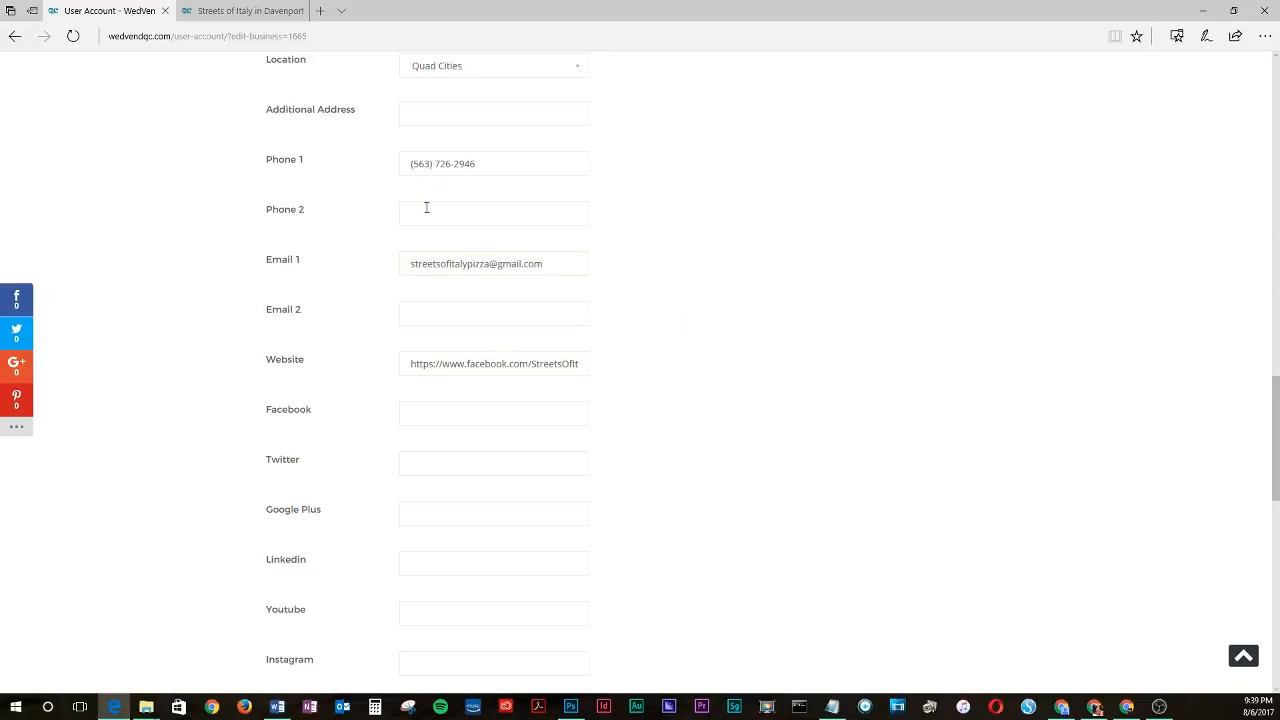
pyautogui.click(718, 360)
# - Copy the Facebook page URL from the Website field into the Facebook field
pyautogui.scroll(-1, 560, 330)
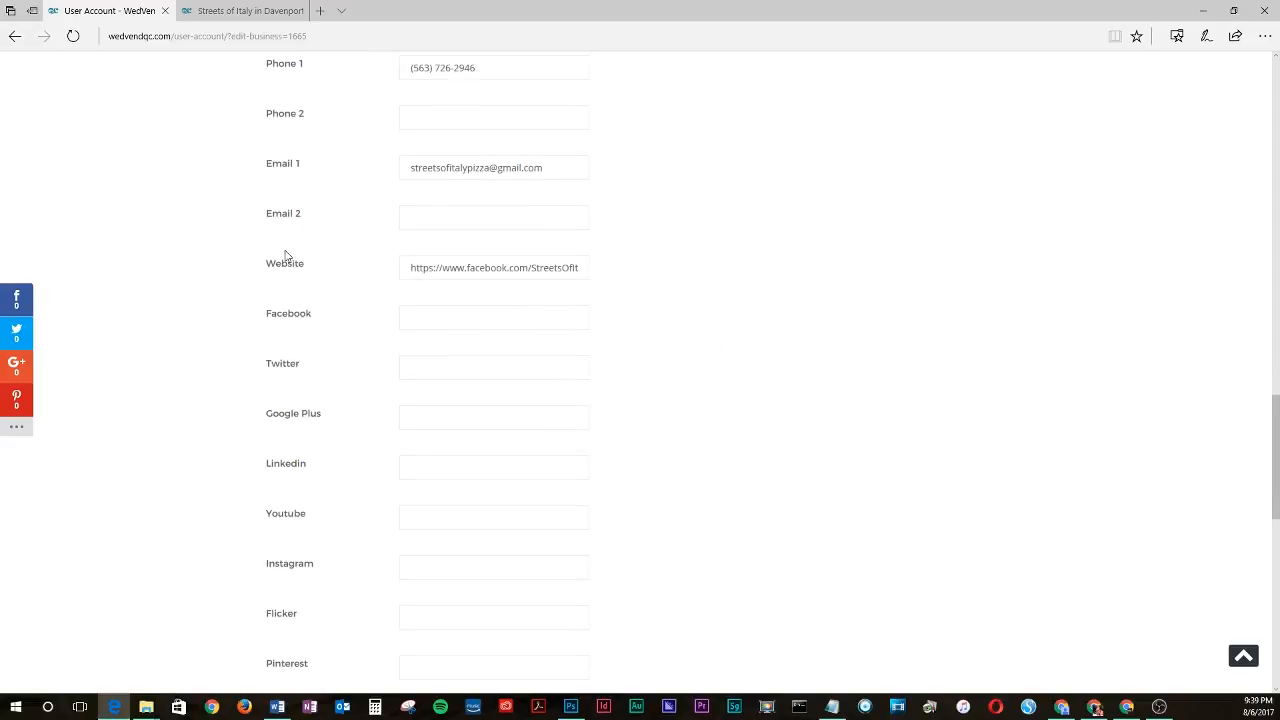
pyautogui.tripleClick(417, 267)
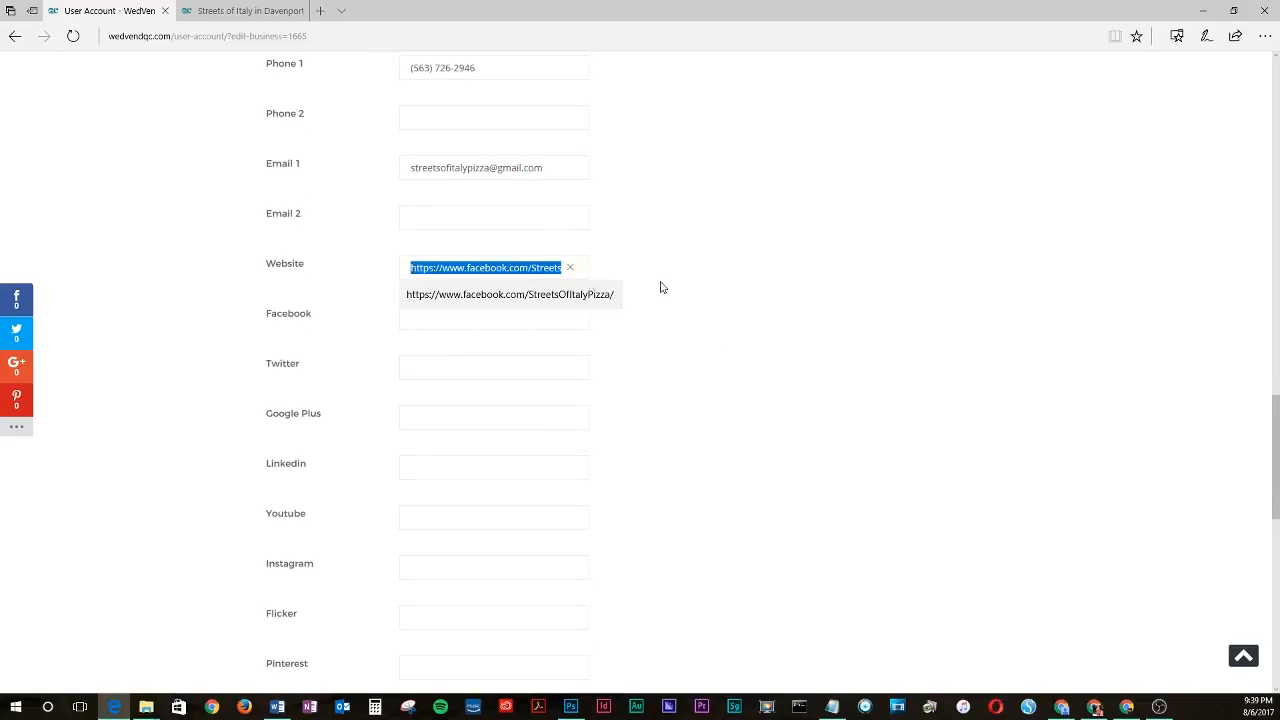
pyautogui.click(722, 288)
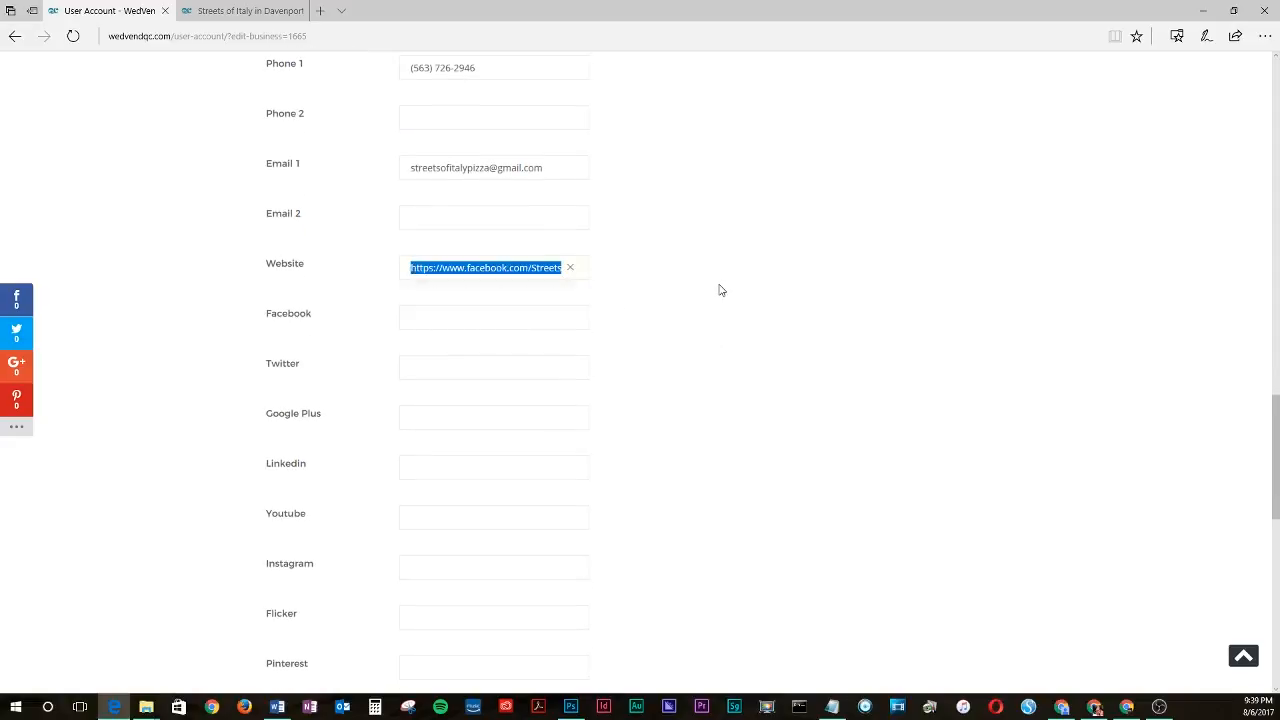
pyautogui.click(435, 270)
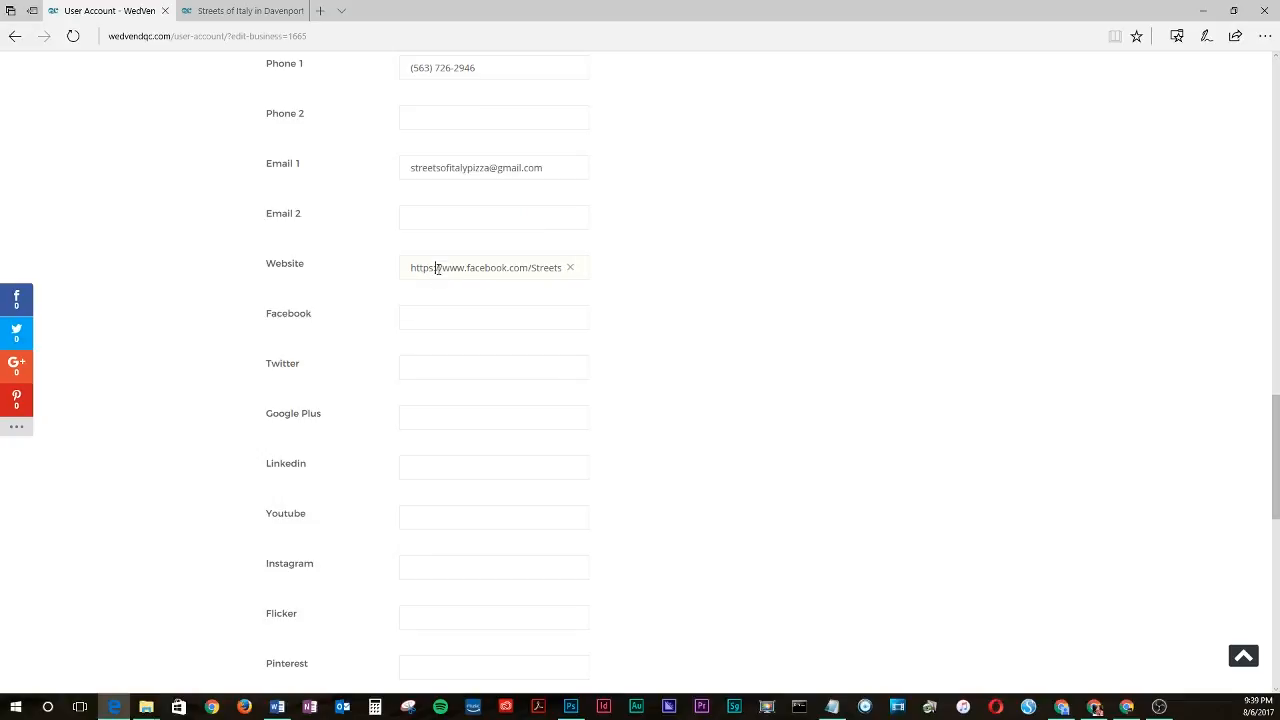
pyautogui.moveTo(398, 270); pyautogui.dragTo(613, 275)
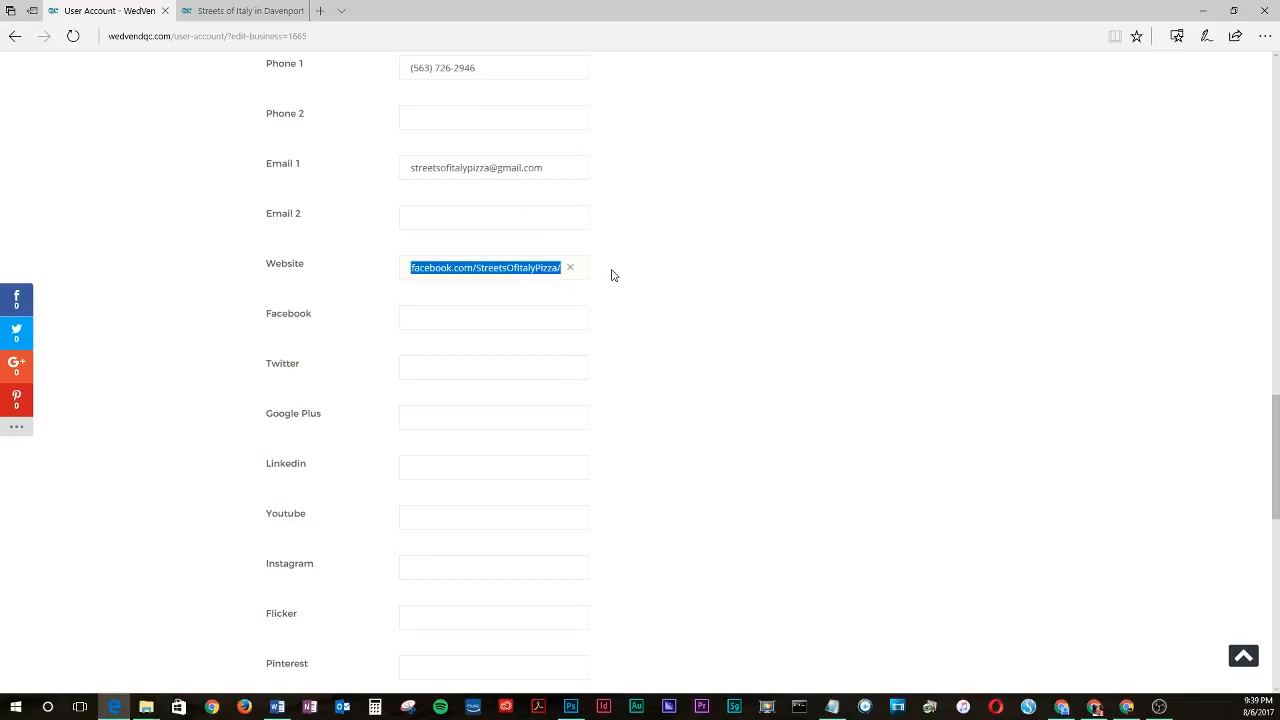
pyautogui.hotkey('ctrl', 'c')
pyautogui.click(446, 320)
pyautogui.hotkey('ctrl', 'v')
pyautogui.click(703, 314)
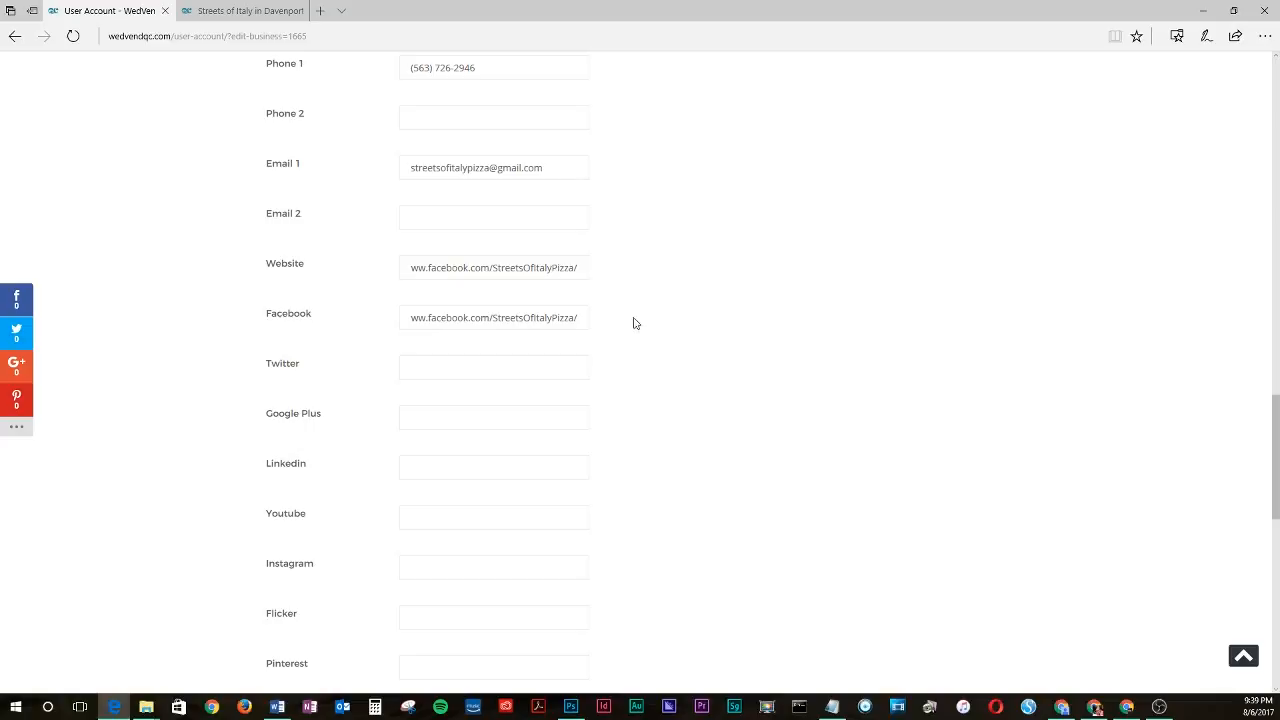
# - Add a pizza tag to the business's Tags list
pyautogui.scroll(-2, 637, 334)
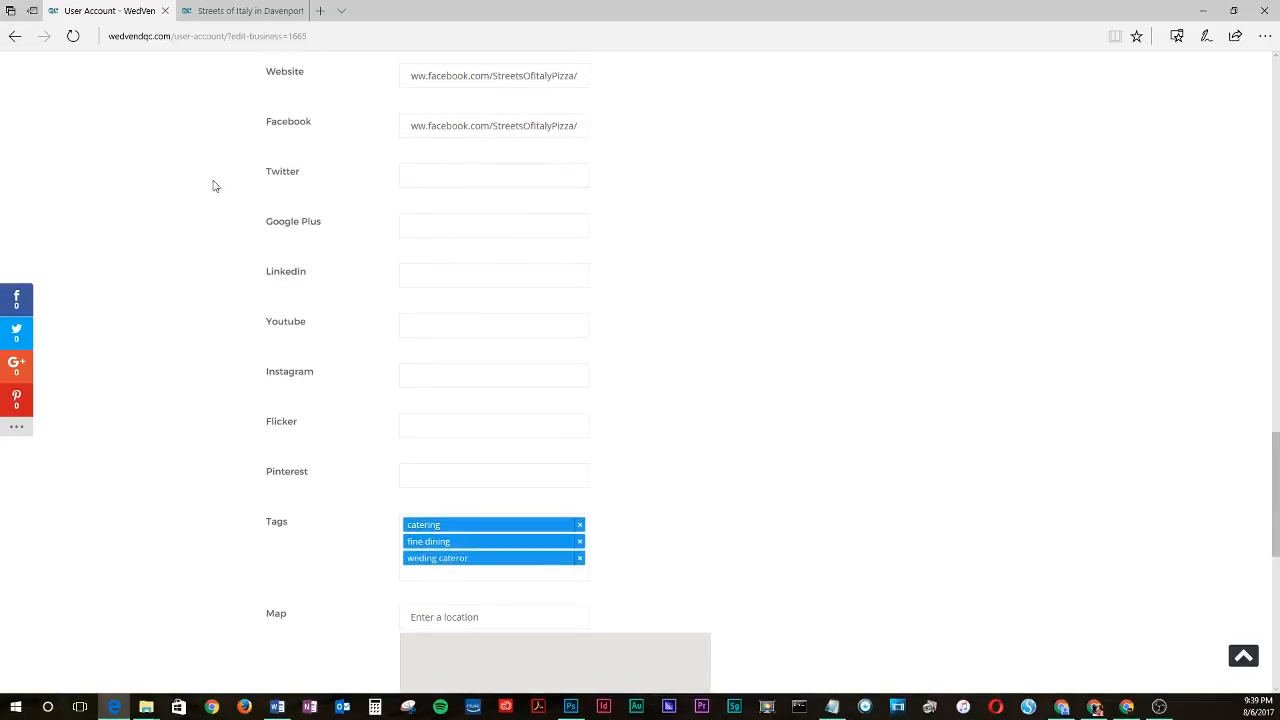
pyautogui.scroll(-1, 489, 355)
pyautogui.scroll(-1, 489, 355)
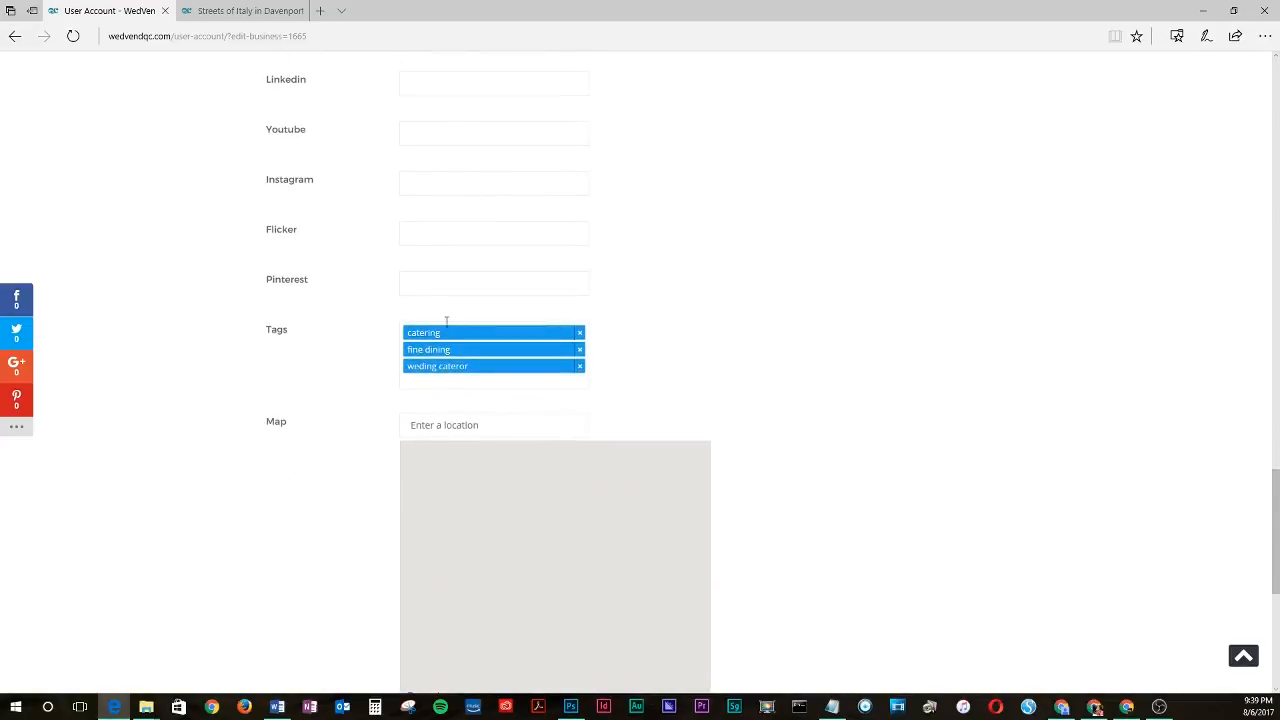
pyautogui.click(430, 380)
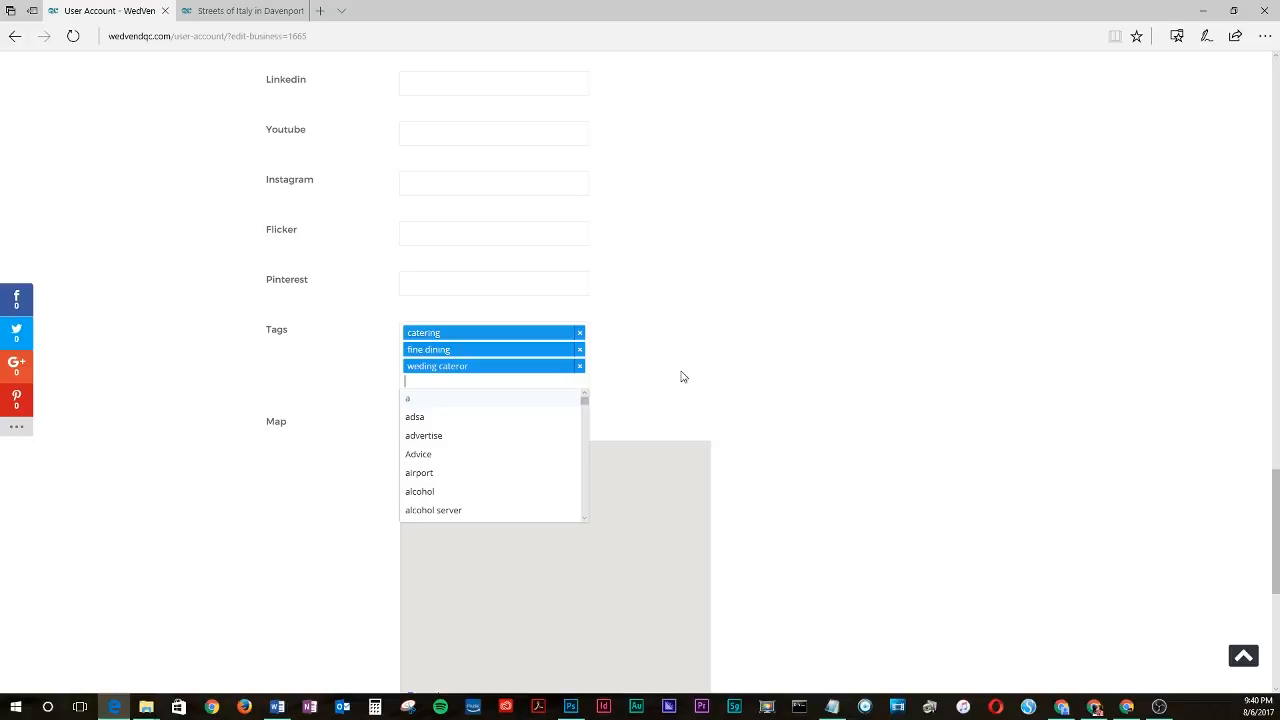
pyautogui.write('pi')
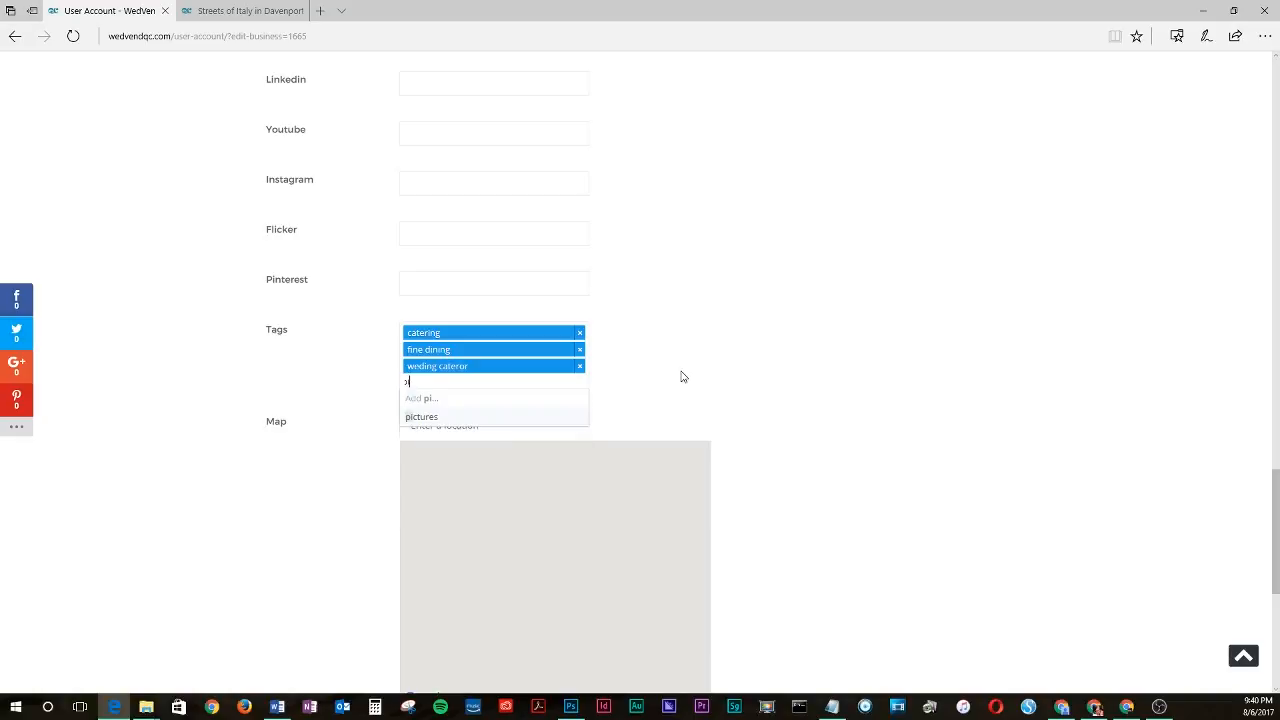
pyautogui.write('zza')
pyautogui.press('Return')
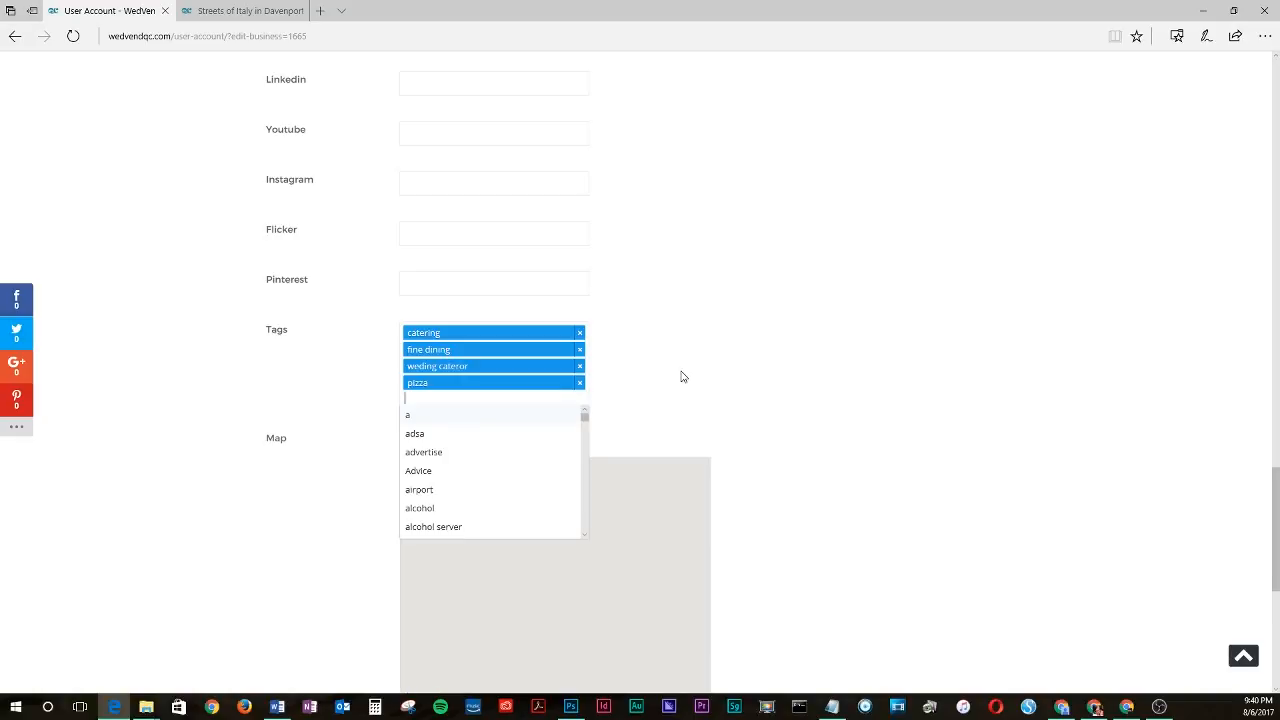
pyautogui.write('ita')
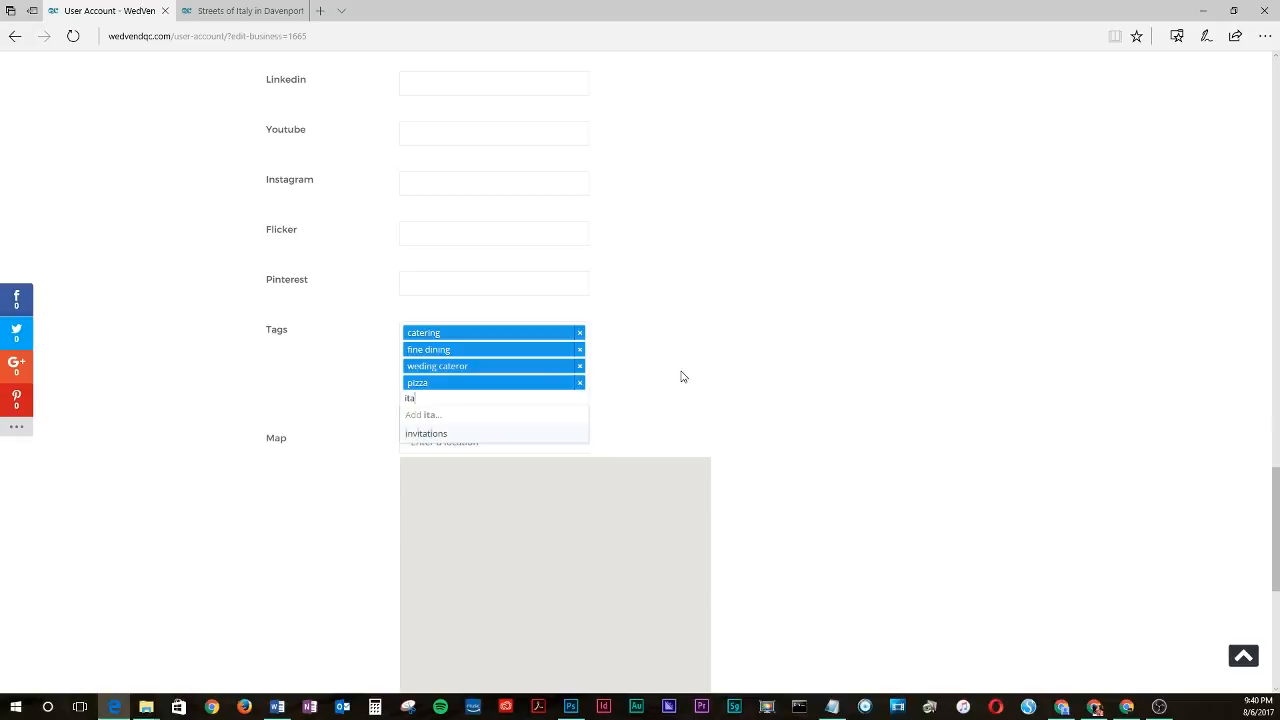
pyautogui.write('lian cu')
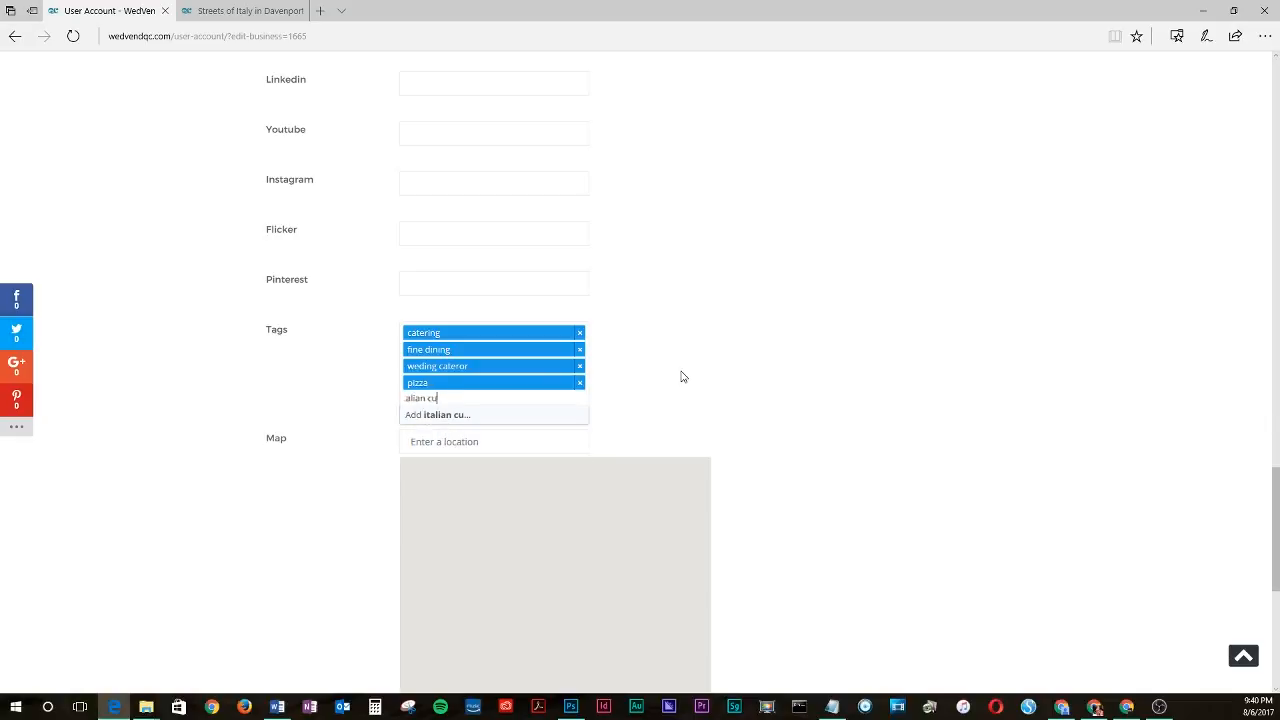
pyautogui.write('isine')
pyautogui.click(681, 374)
# - Add an italian cuisine tag to the business's Tags list
pyautogui.scroll(-1, 700, 383)
pyautogui.click(436, 300)
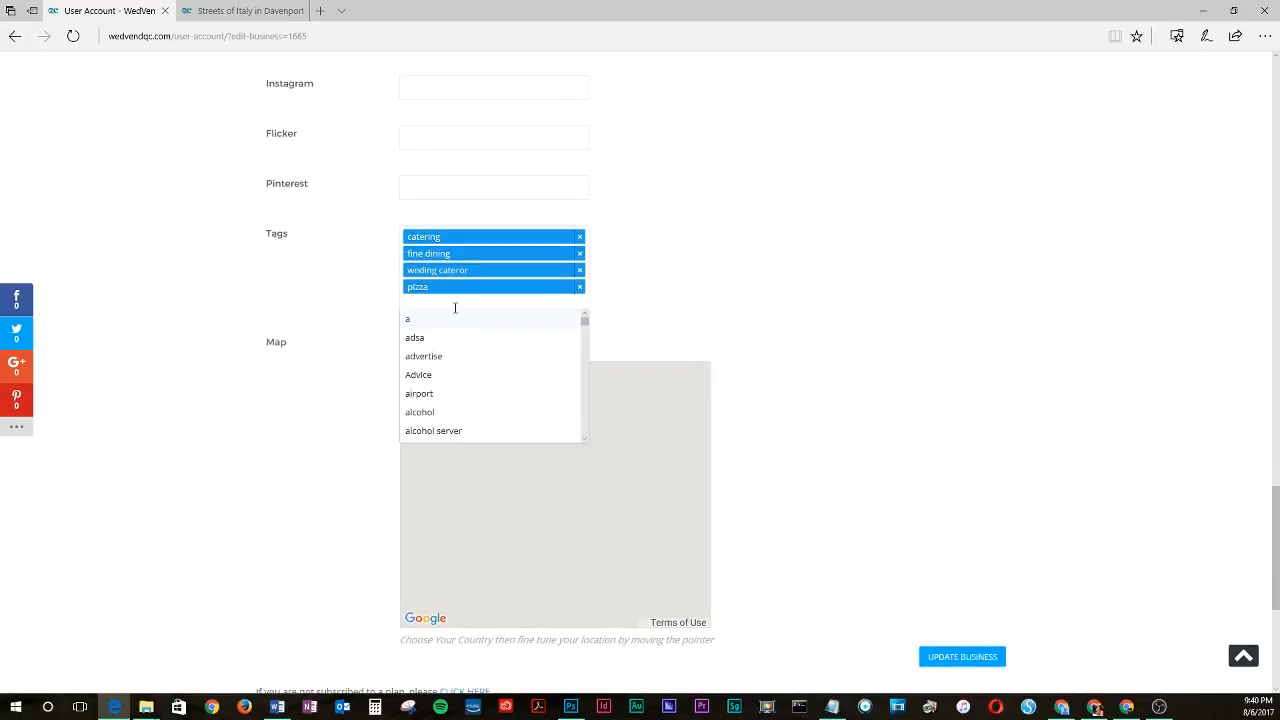
pyautogui.write('a')
pyautogui.write('an cusi')
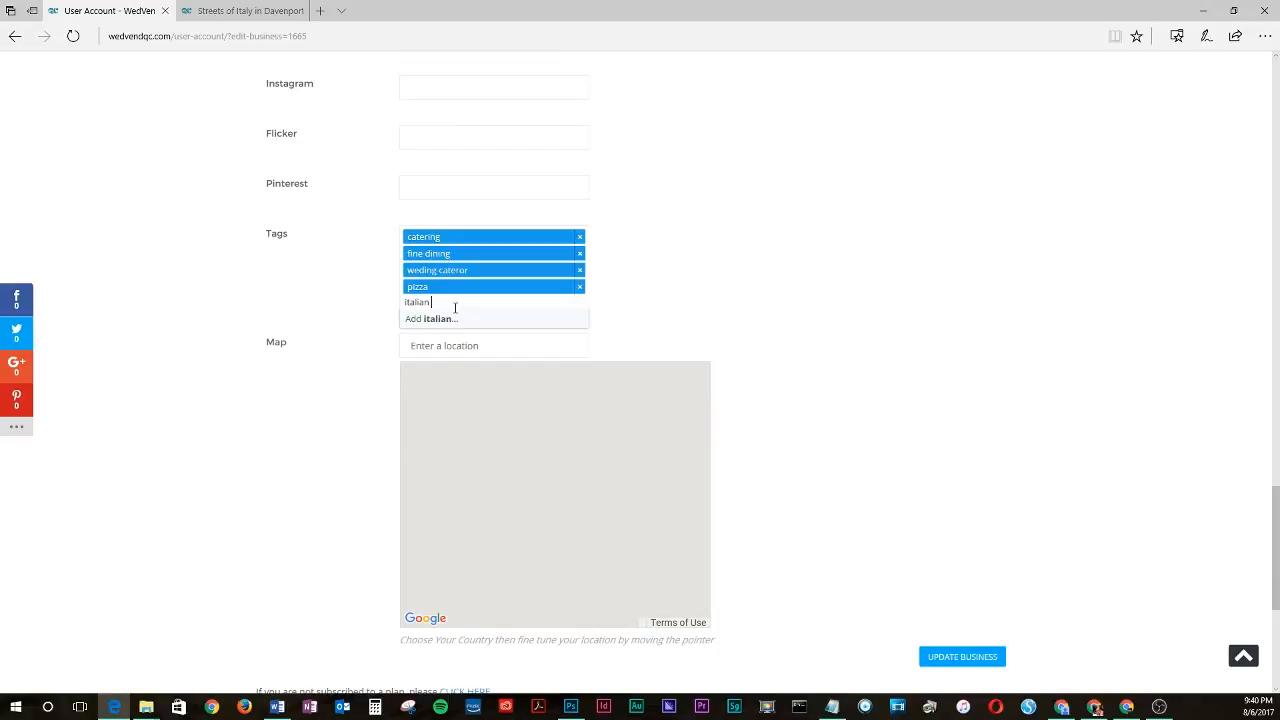
pyautogui.press('BackSpace')
pyautogui.press('BackSpace')
pyautogui.write('isine')
pyautogui.click(452, 316)
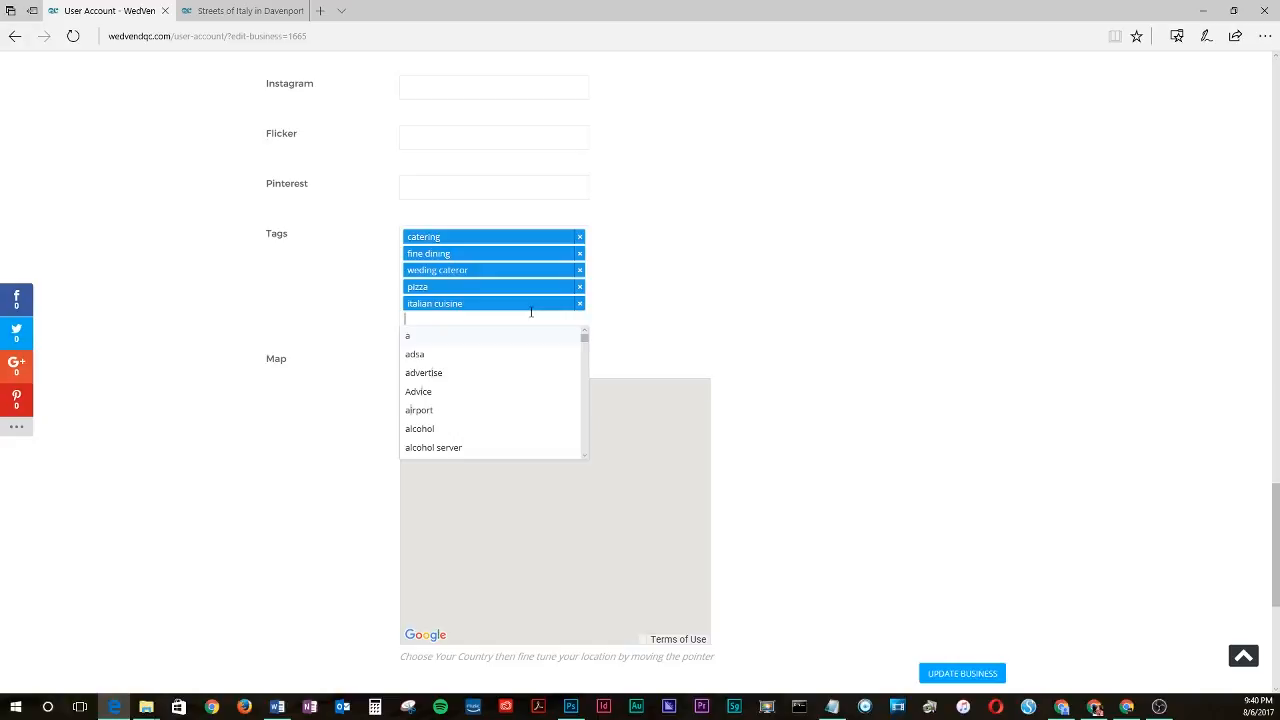
pyautogui.click(660, 327)
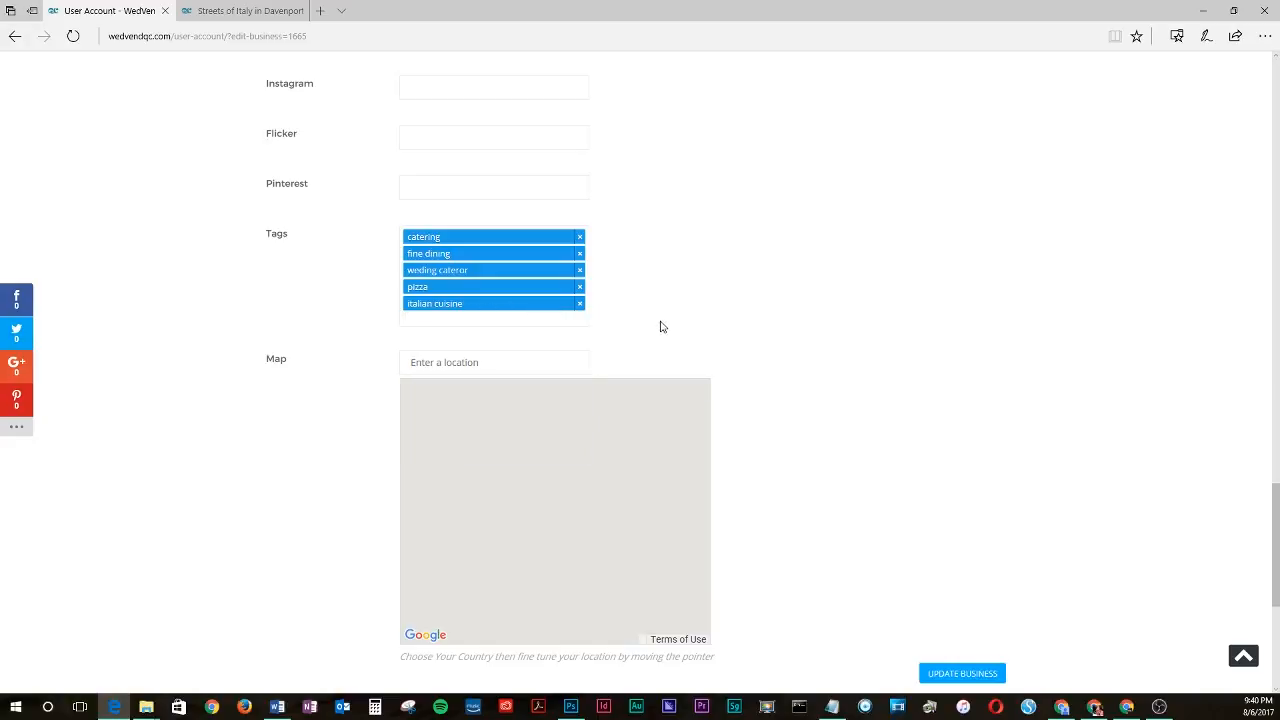
pyautogui.scroll(-1, 660, 327)
pyautogui.click(474, 266)
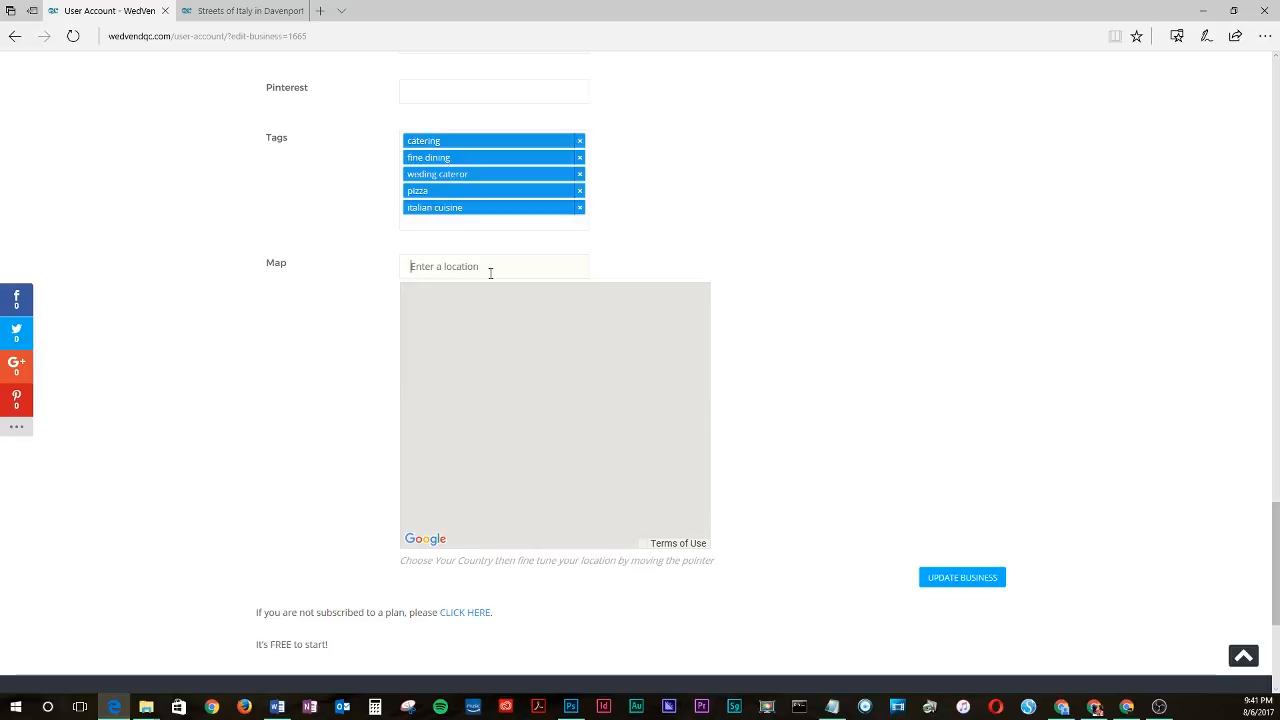
pyautogui.write('main stre')
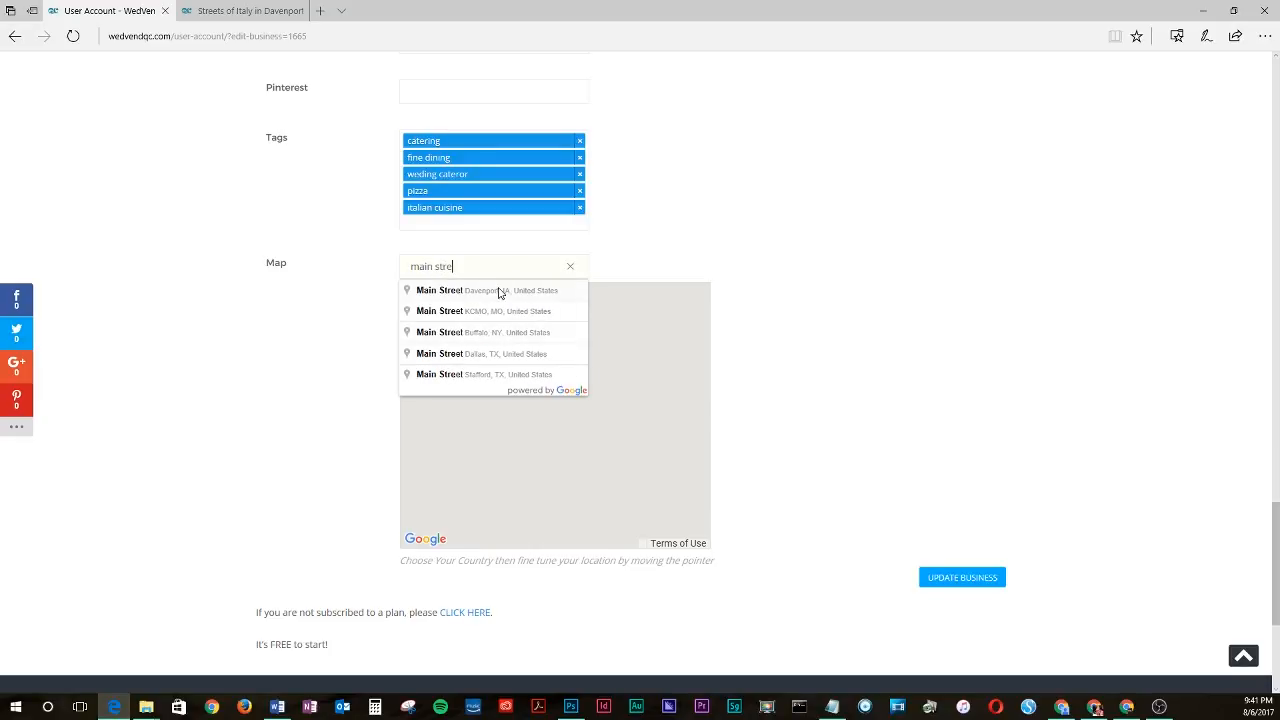
pyautogui.click(499, 291)
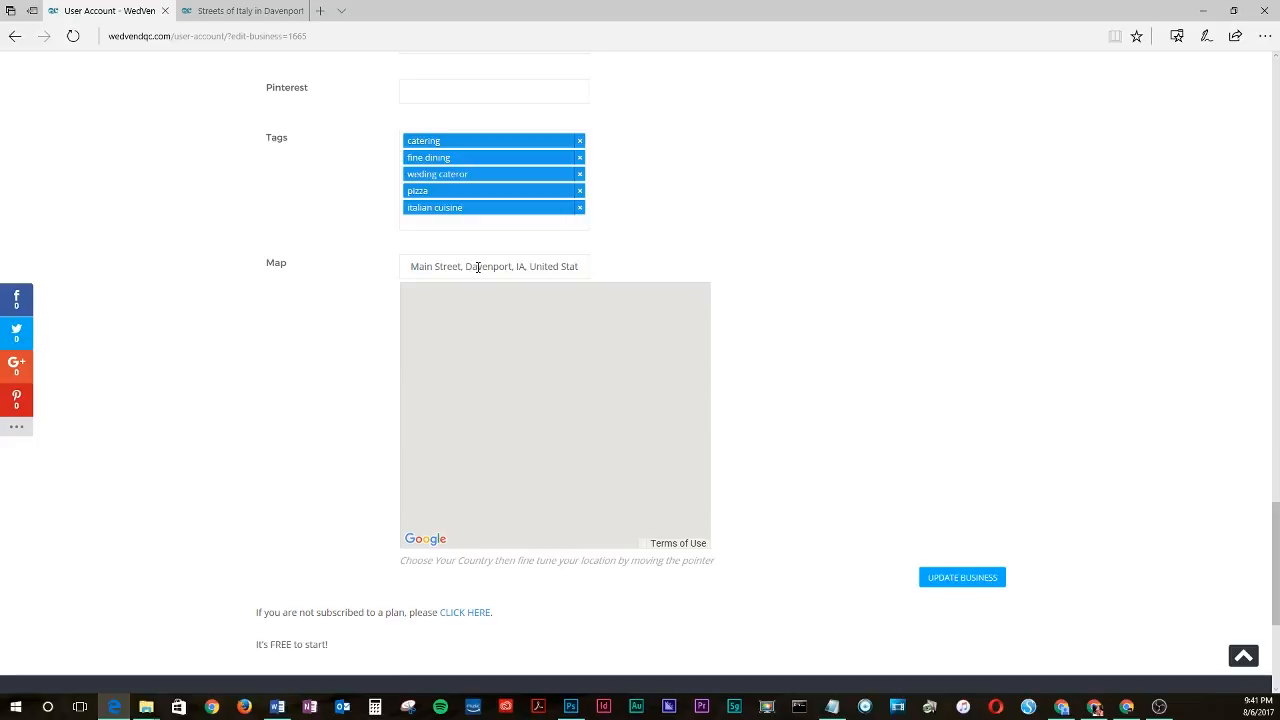
pyautogui.click(576, 267)
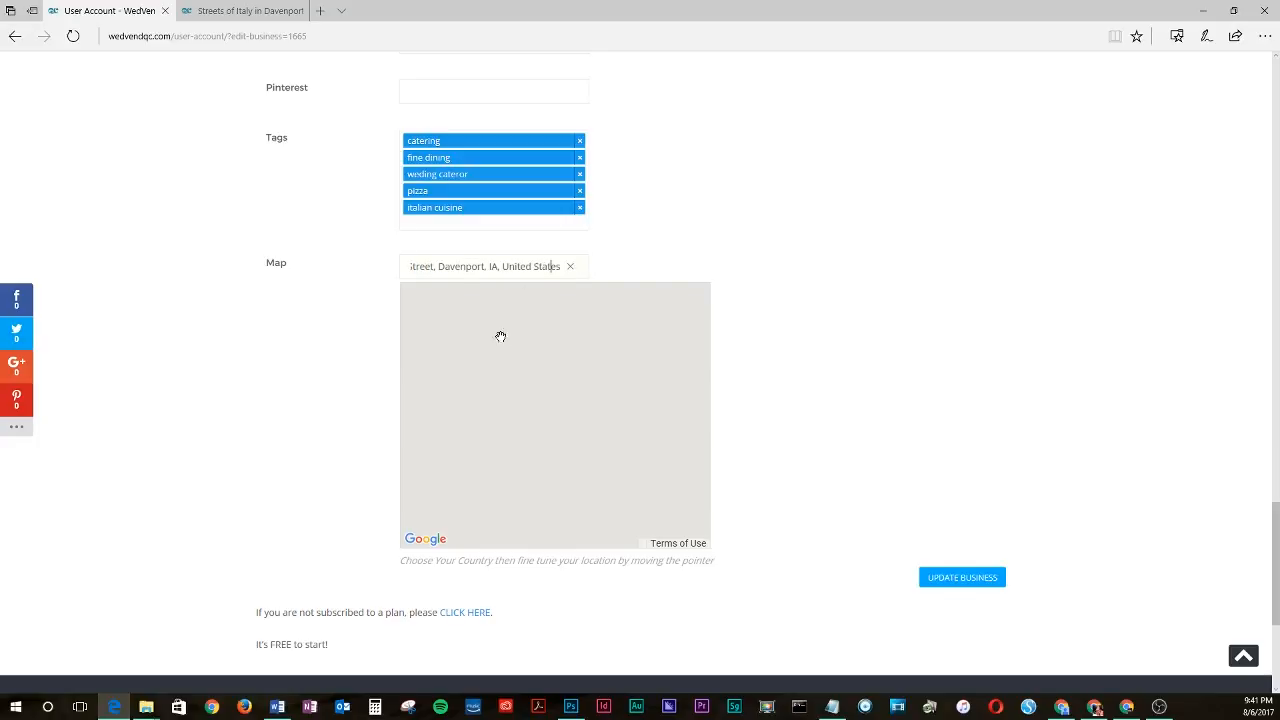
pyautogui.click(570, 268)
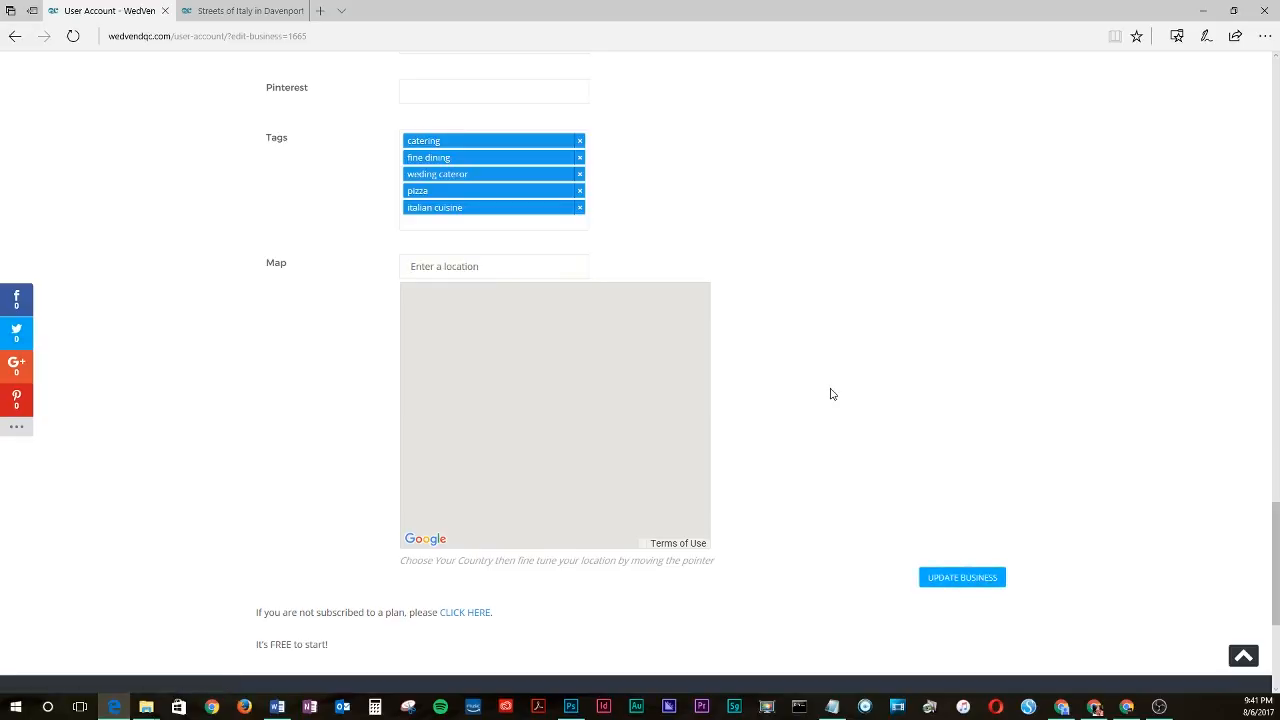
# - Save the updated business details
pyautogui.click(941, 585)
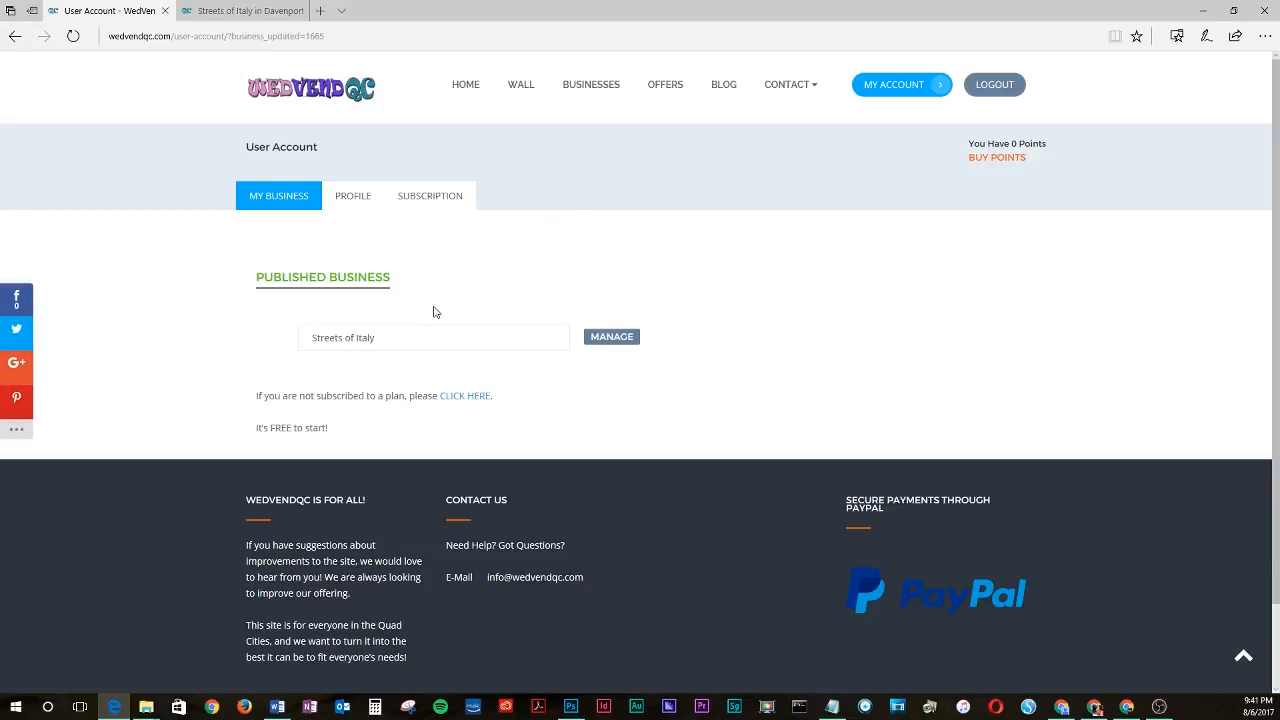
# - Reload the public listing page in the other tab and review its name, contact details and tags
pyautogui.click(226, 12)
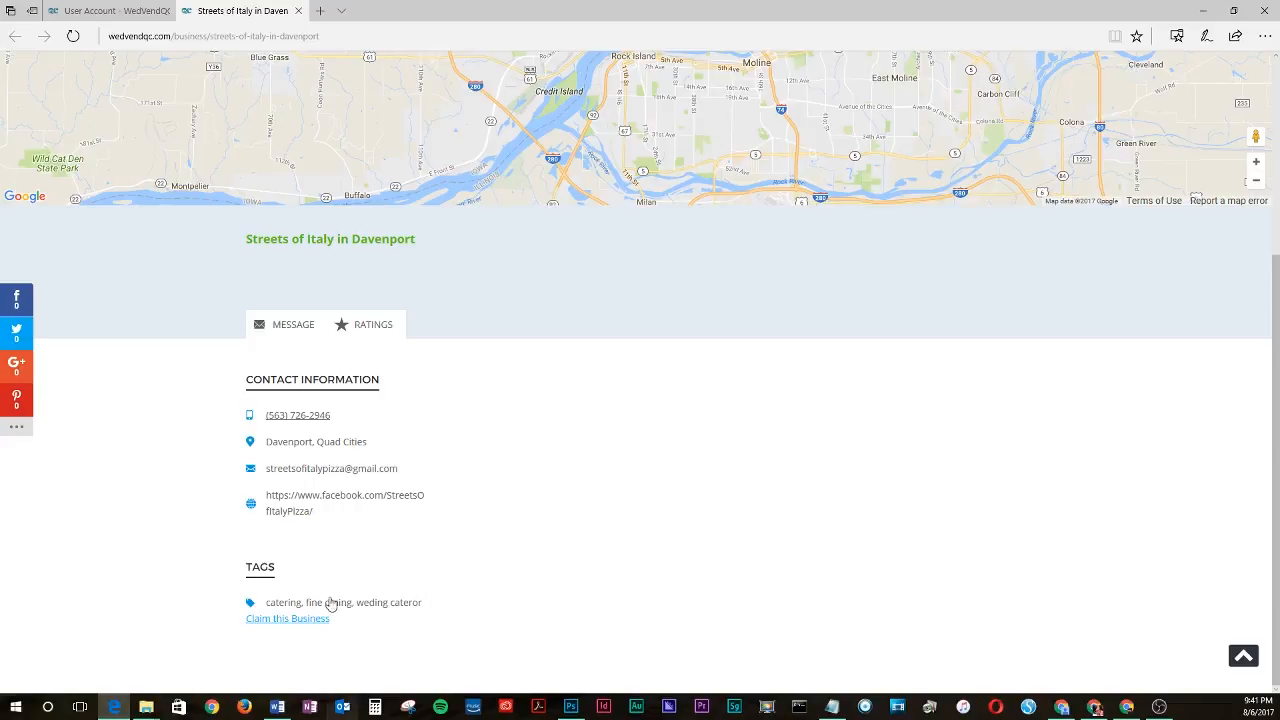
pyautogui.click(71, 39)
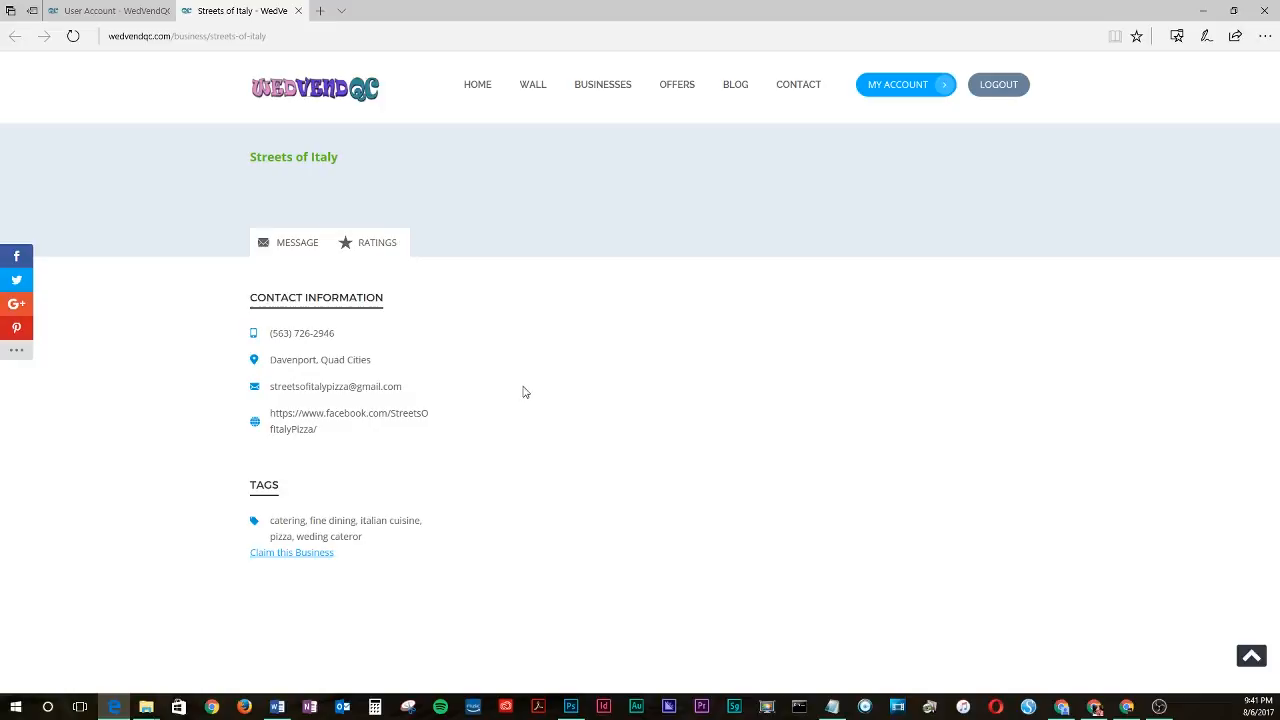
pyautogui.moveTo(254, 156); pyautogui.dragTo(450, 272)
pyautogui.click(450, 272)
pyautogui.scroll(-1, 437, 280)
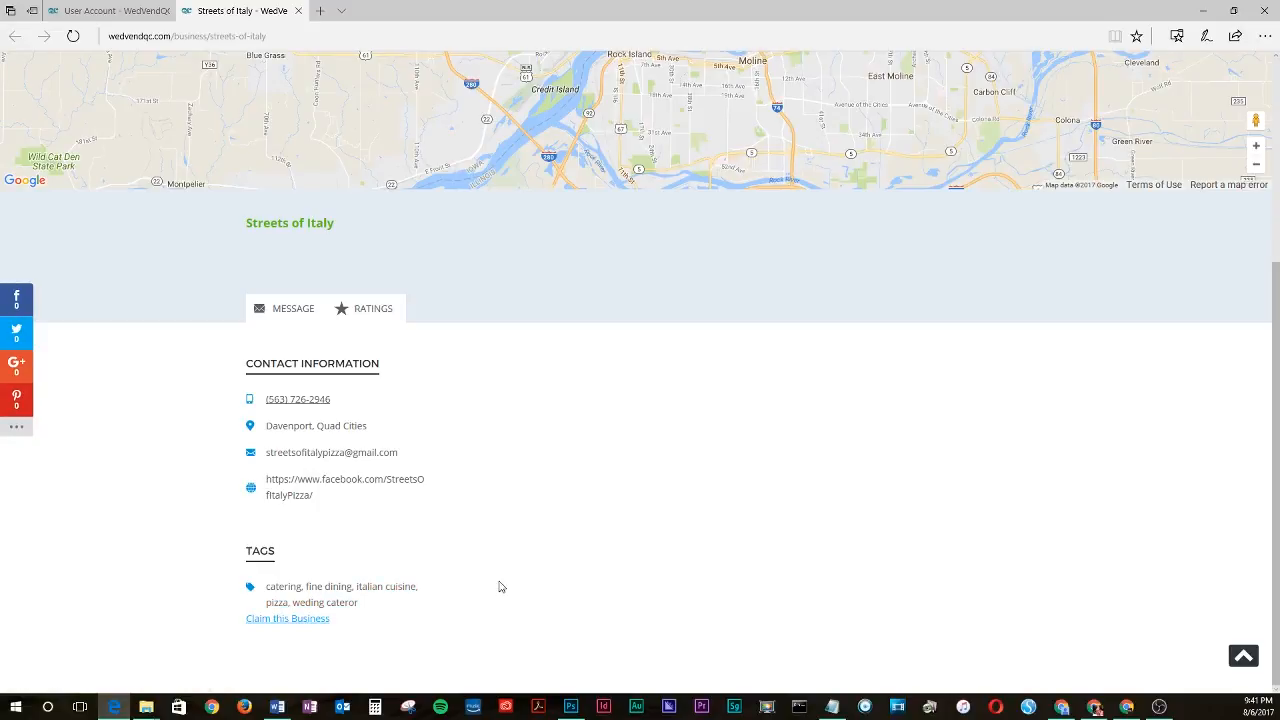
pyautogui.scroll(3, 640, 400)
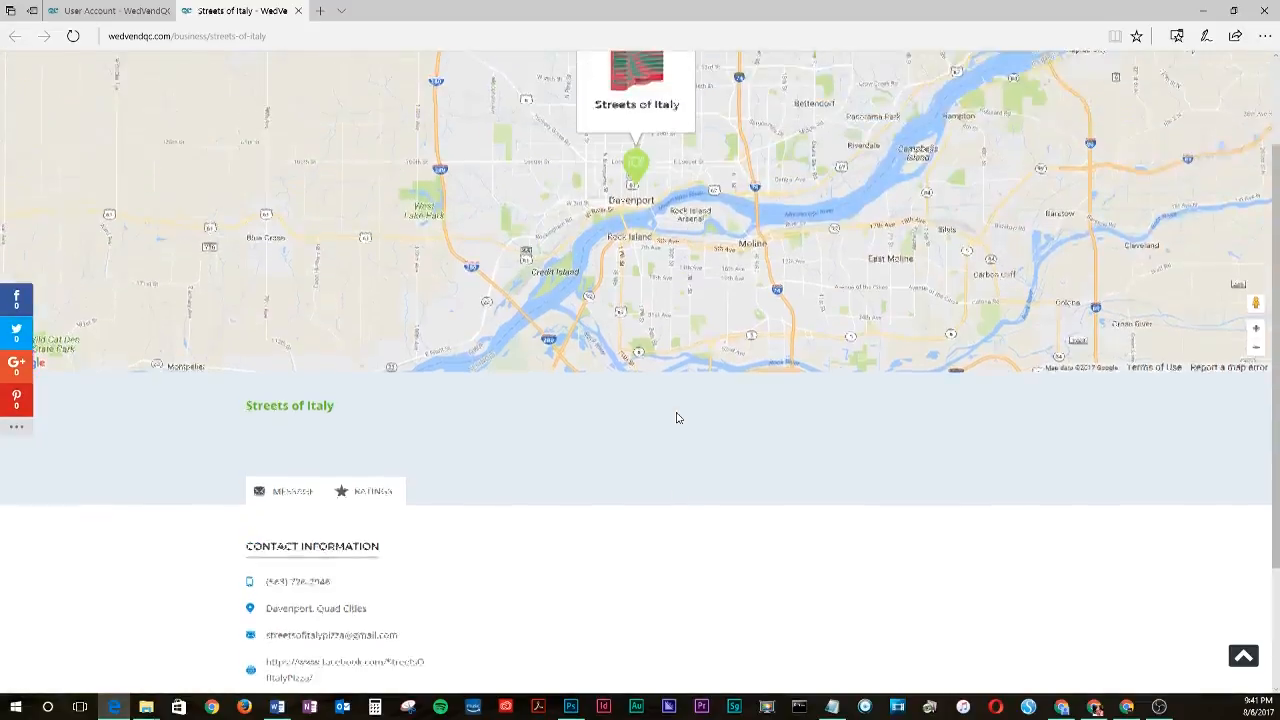
pyautogui.click(111, 8)
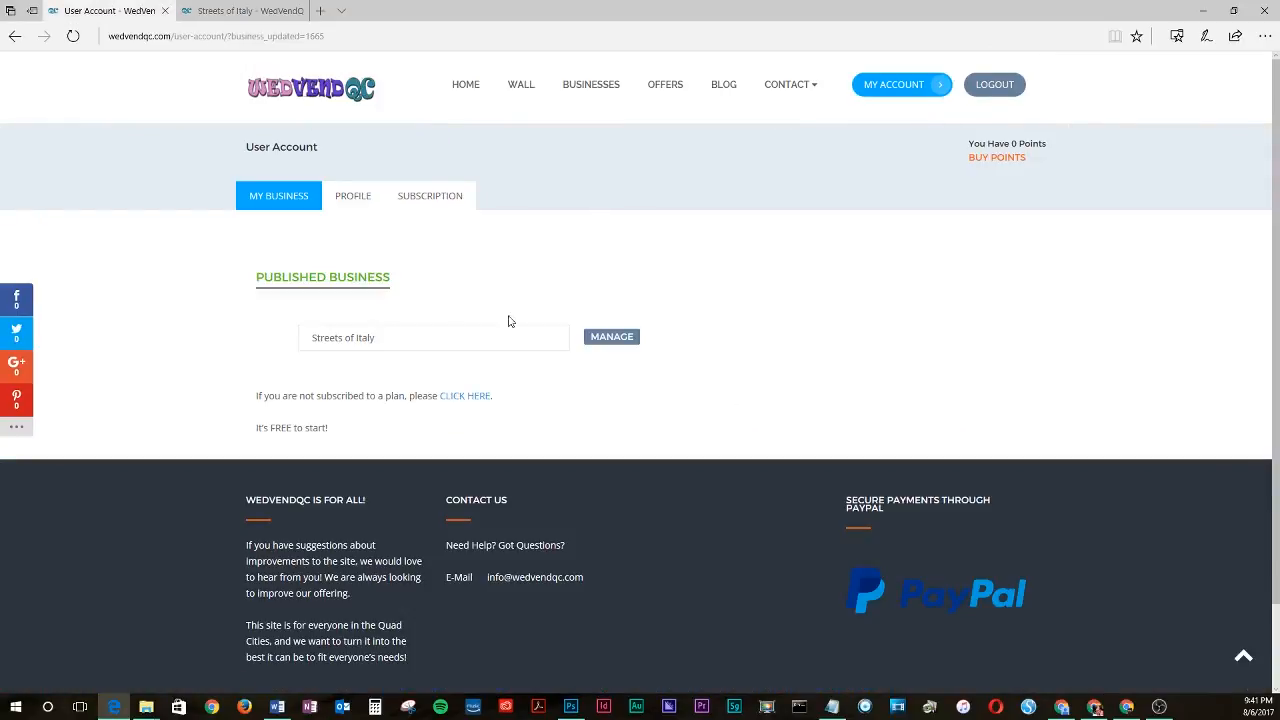